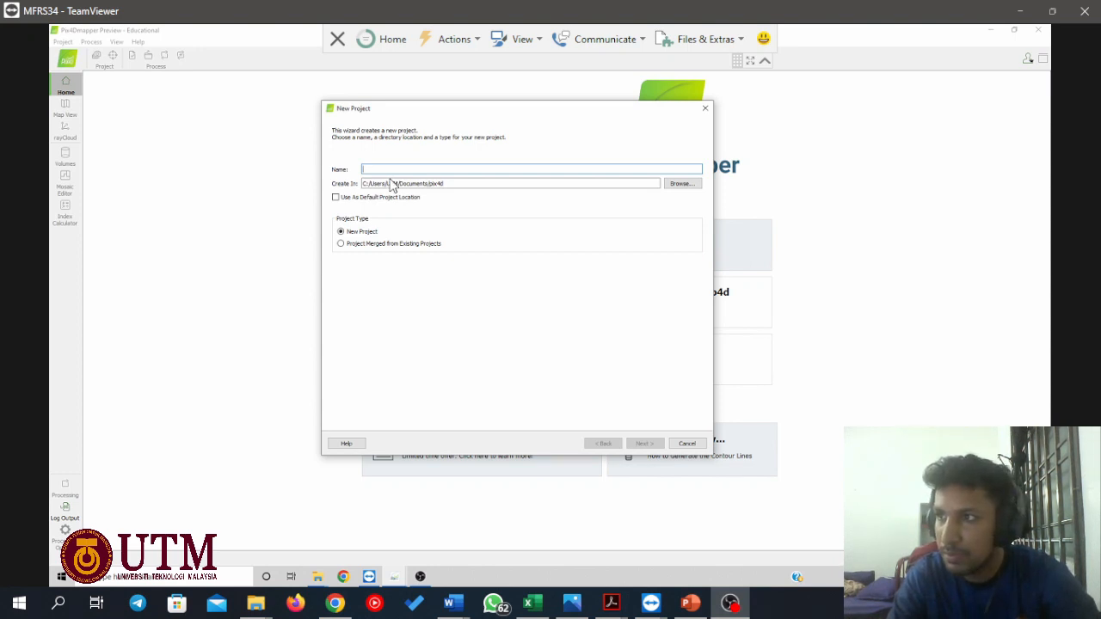
Name the new project "assingment 2" and set its location to the AS2 photo folder on the Desktop.
{"action": "left_click", "coordinate": [390, 167]}
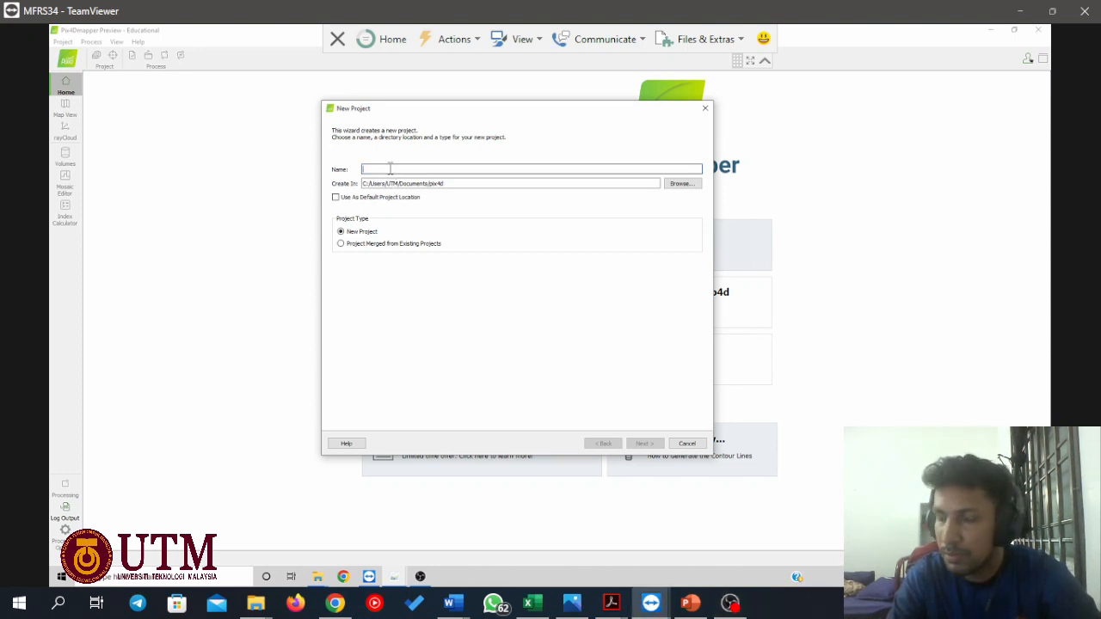
{"action": "type", "text": "assignment 2"}
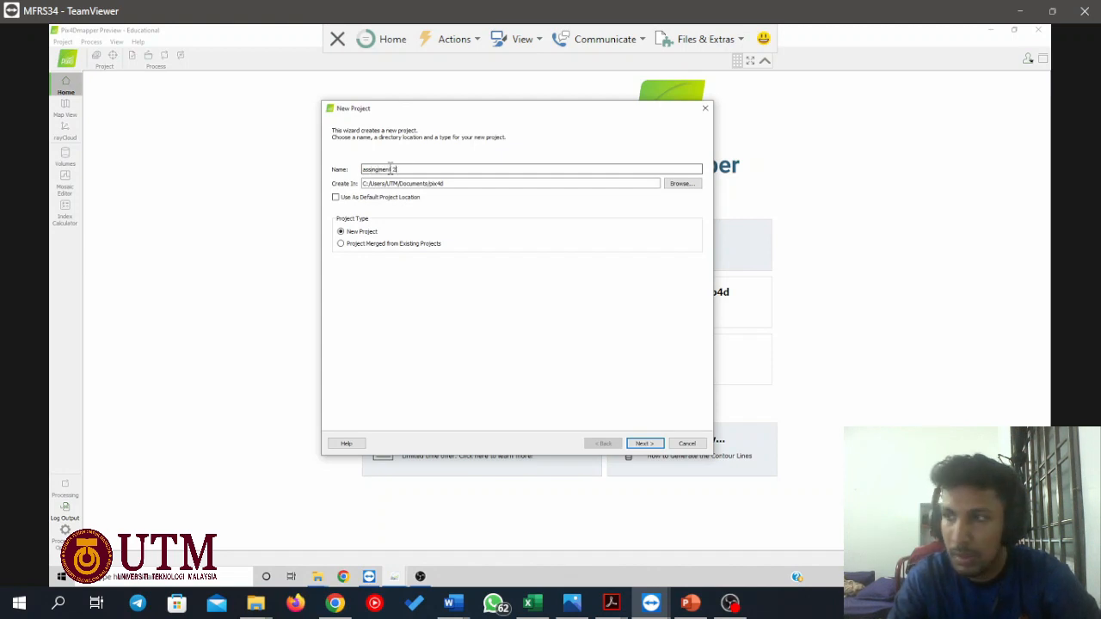
{"action": "left_click", "coordinate": [672, 186]}
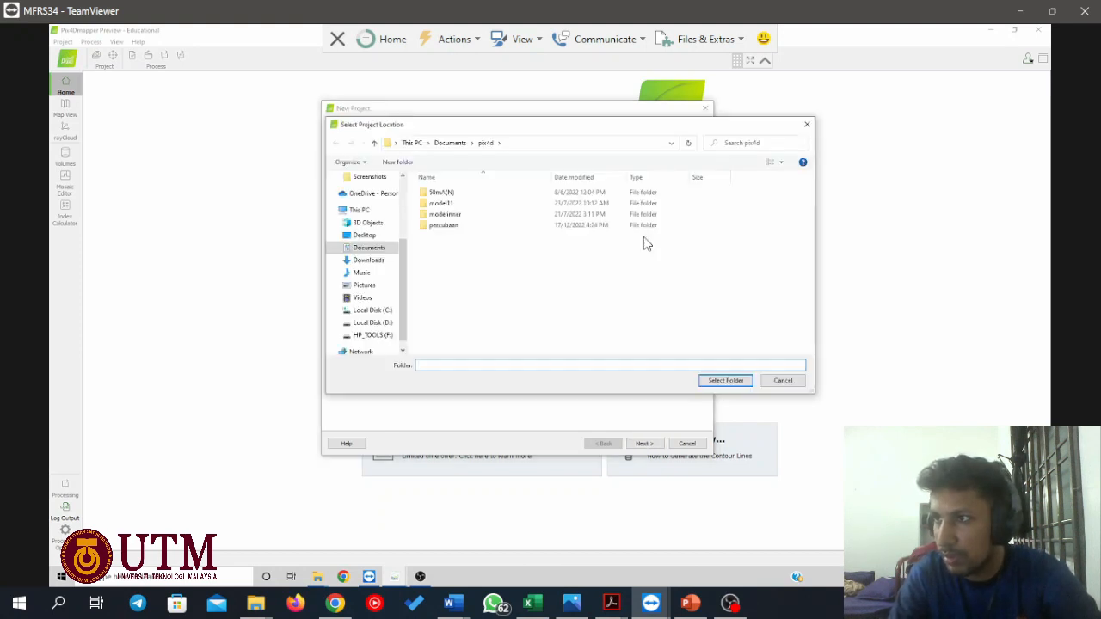
{"action": "scroll", "coordinate": [360, 213], "scroll_direction": "up", "scroll_amount": 2}
{"action": "scroll", "coordinate": [361, 215], "scroll_direction": "up", "scroll_amount": 1}
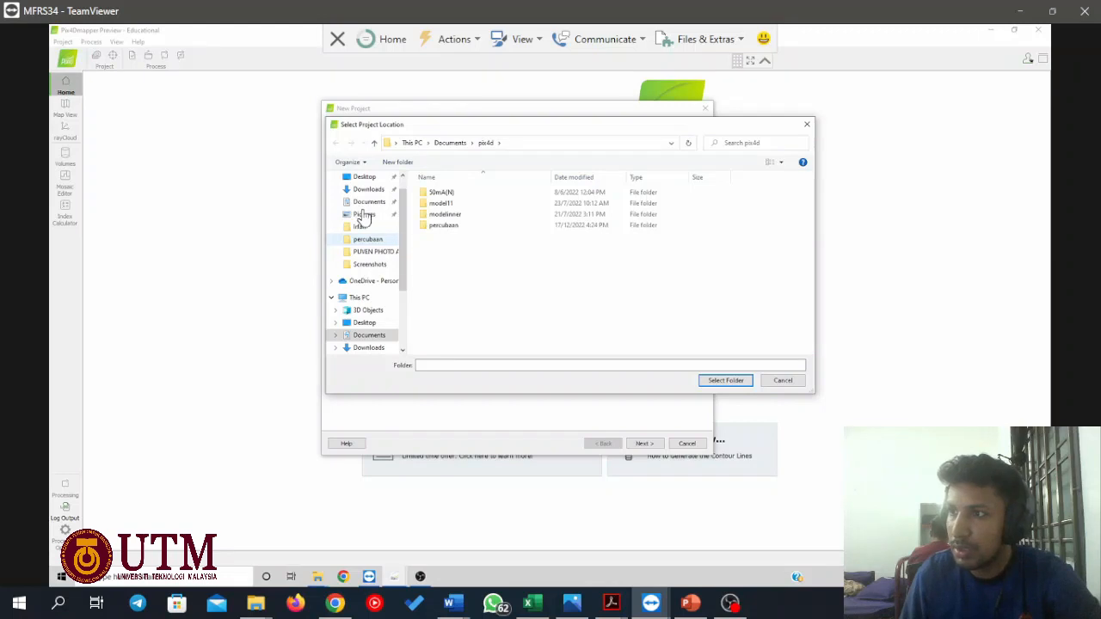
{"action": "left_click", "coordinate": [372, 252]}
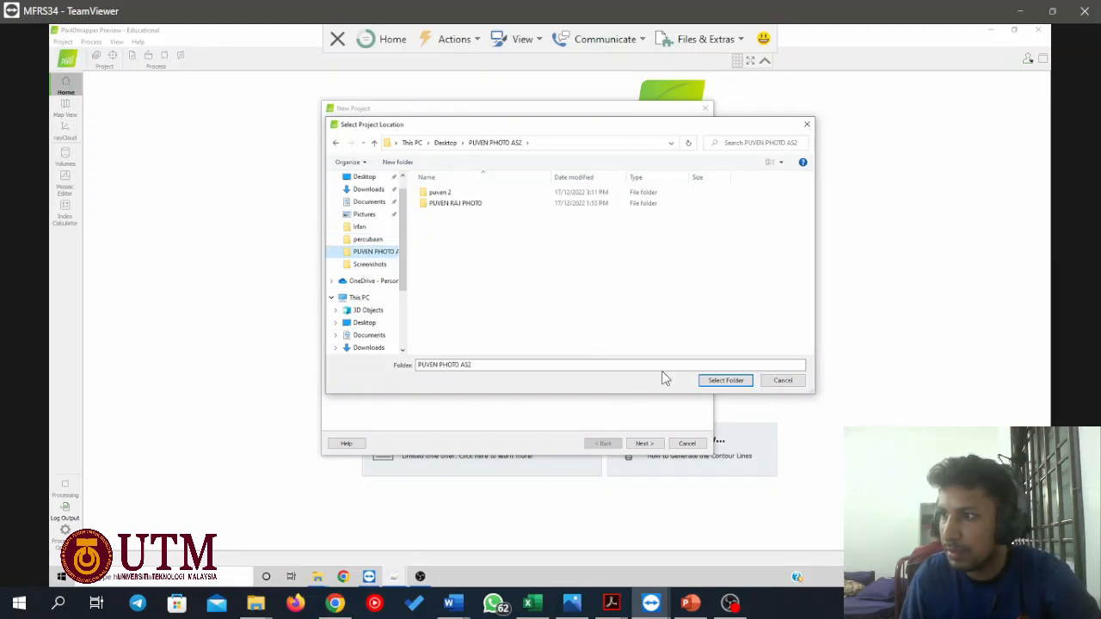
{"action": "left_click", "coordinate": [724, 380]}
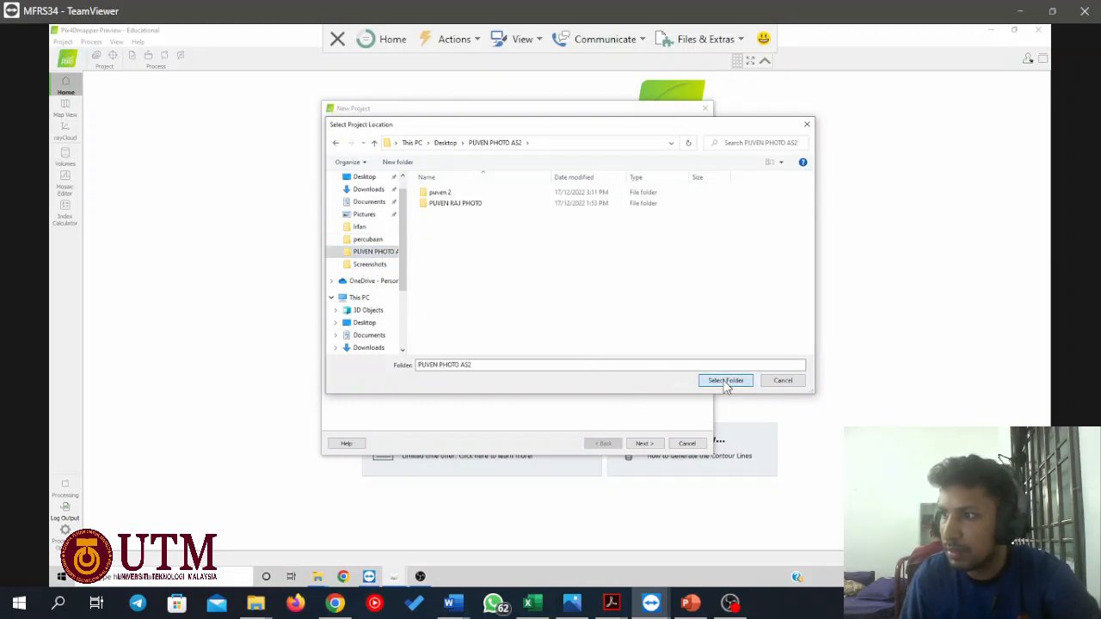
{"action": "left_click", "coordinate": [644, 444]}
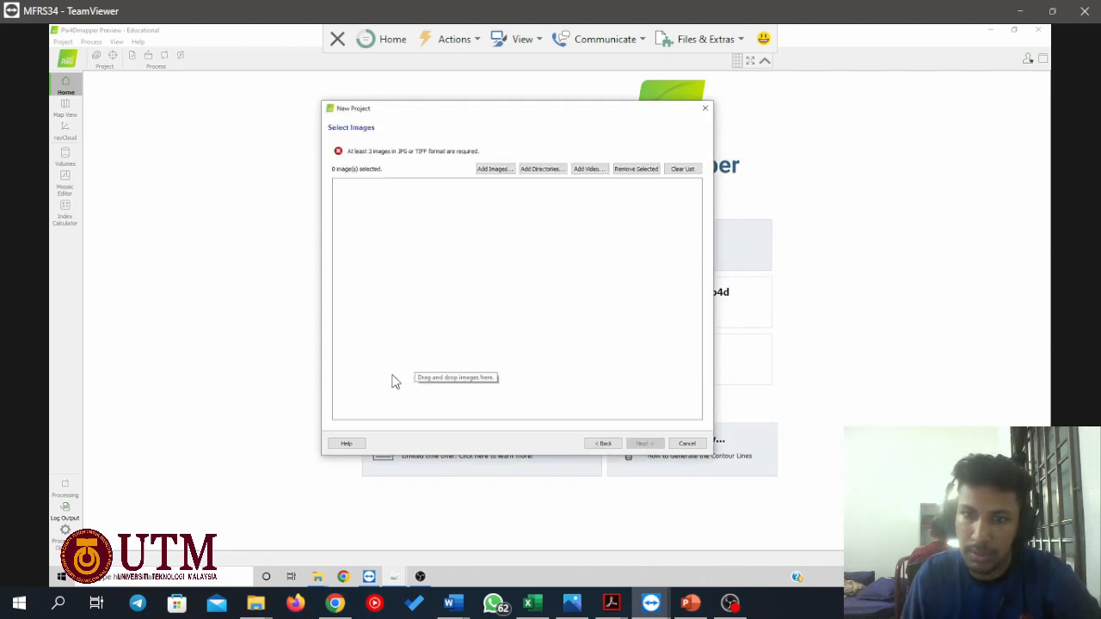
Add all images from the drive-download-20220724T083450Z-001 directory inside the project's photo folder and accept the selection.
{"action": "left_click", "coordinate": [541, 170]}
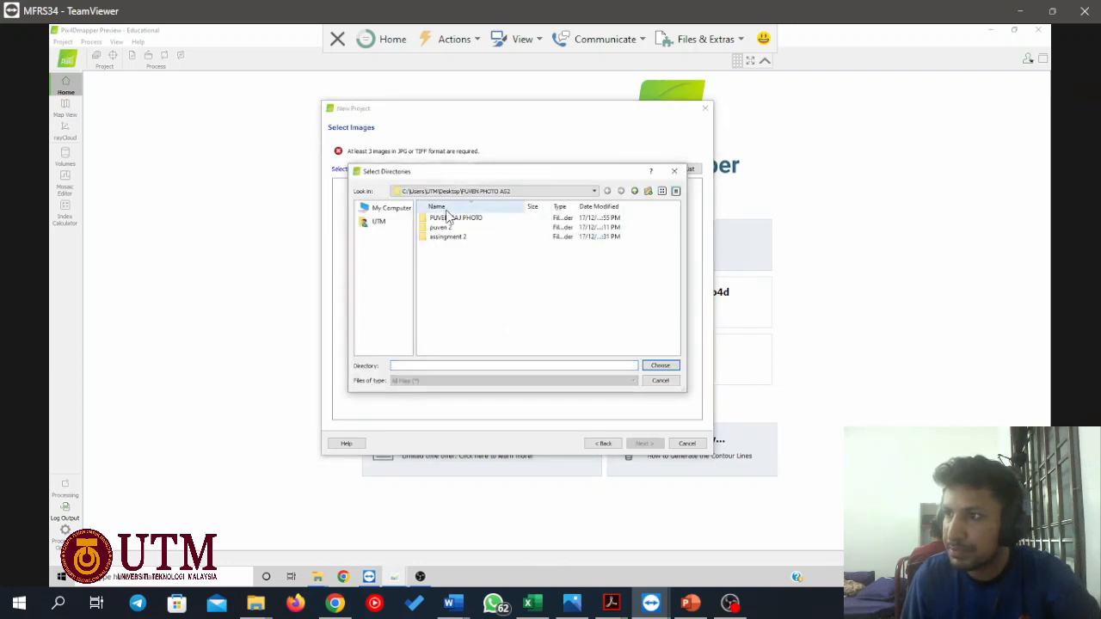
{"action": "double_click", "coordinate": [447, 219]}
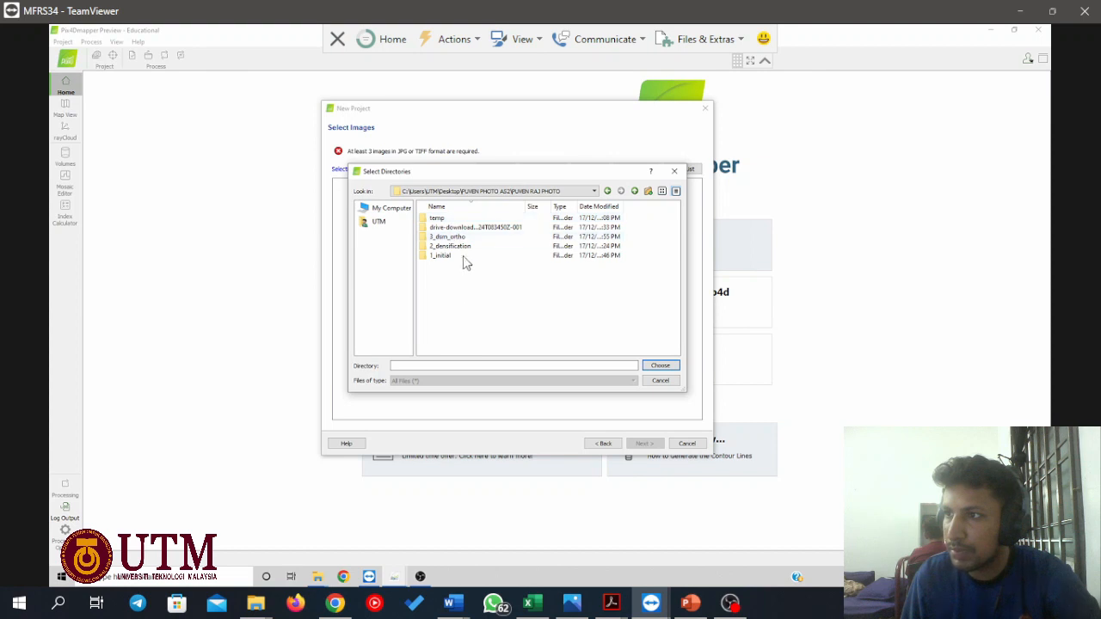
{"action": "left_click", "coordinate": [469, 227]}
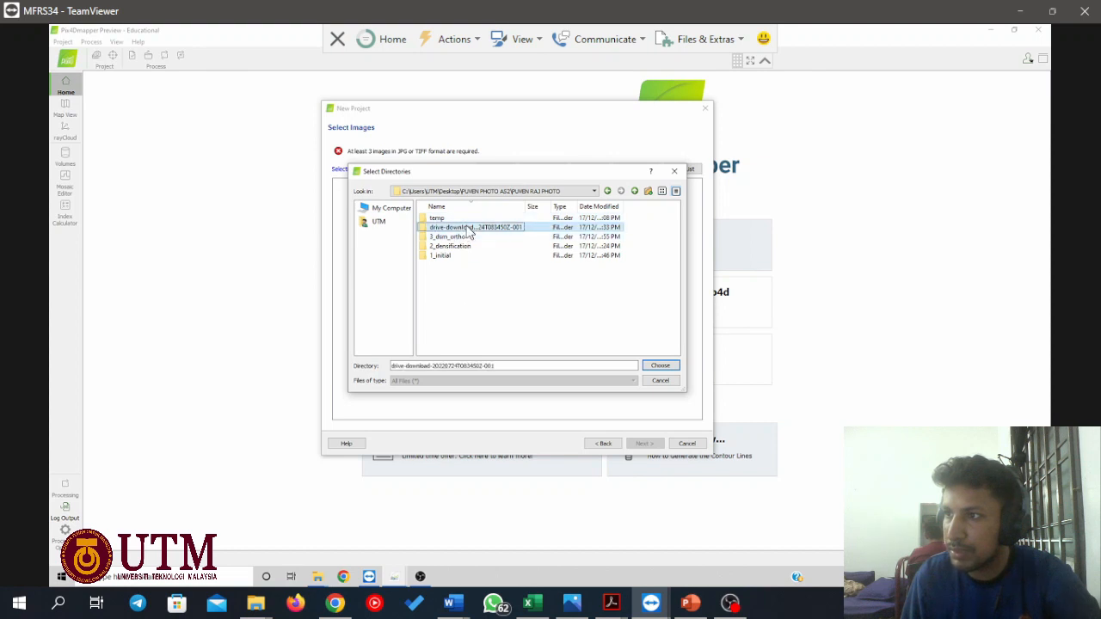
{"action": "left_click", "coordinate": [659, 366]}
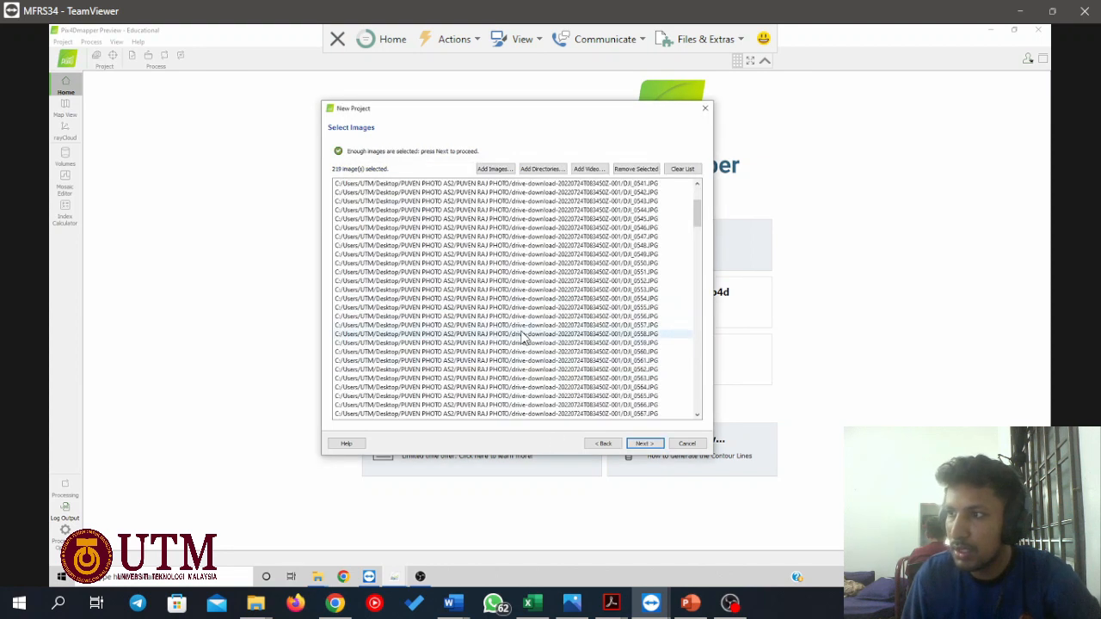
{"action": "scroll", "coordinate": [522, 338], "scroll_direction": "down", "scroll_amount": 7}
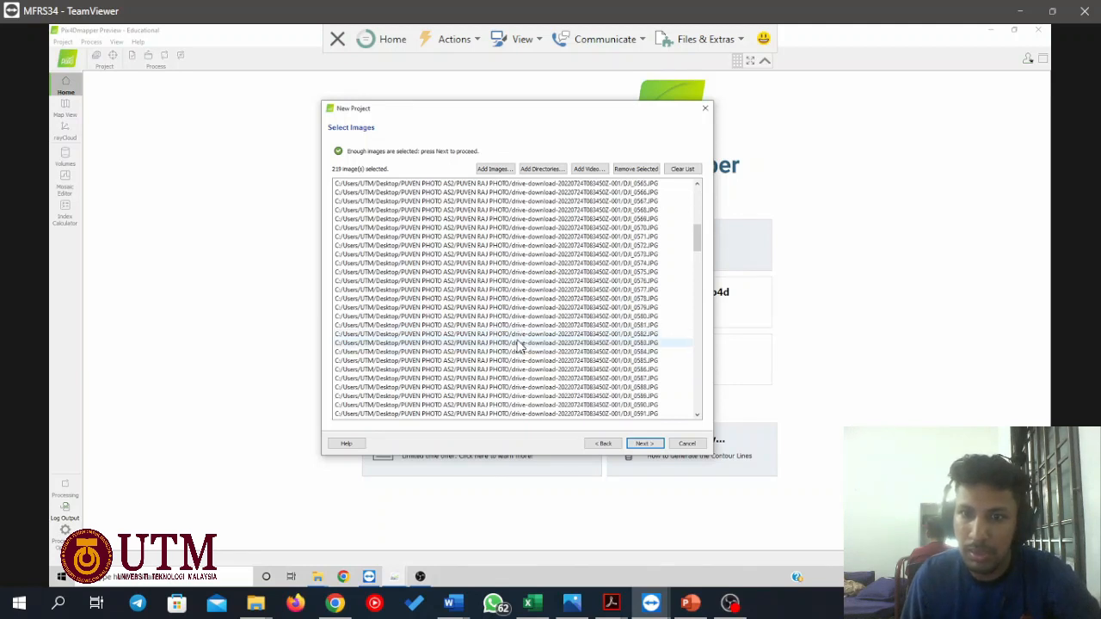
{"action": "scroll", "coordinate": [522, 342], "scroll_direction": "up", "scroll_amount": 7}
{"action": "scroll", "coordinate": [522, 342], "scroll_direction": "up", "scroll_amount": 2}
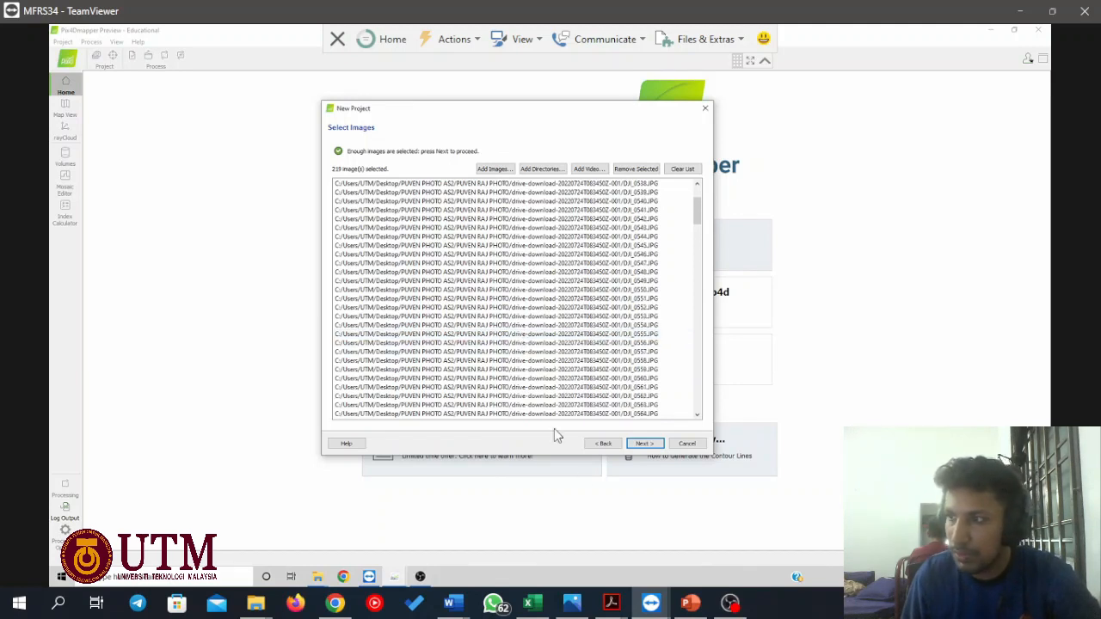
{"action": "left_click", "coordinate": [643, 444]}
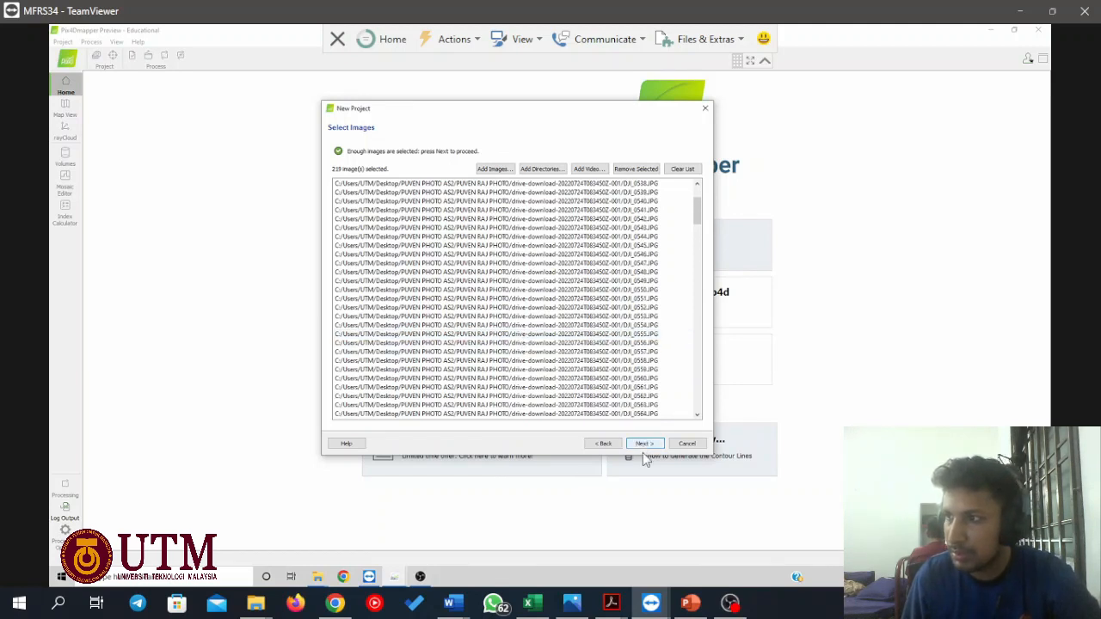
Accept the WGS 84 image properties and the auto-detected WGS 84 / UTM zone 48N output coordinate system in metres.
{"action": "scroll", "coordinate": [471, 389], "scroll_direction": "up", "scroll_amount": 1}
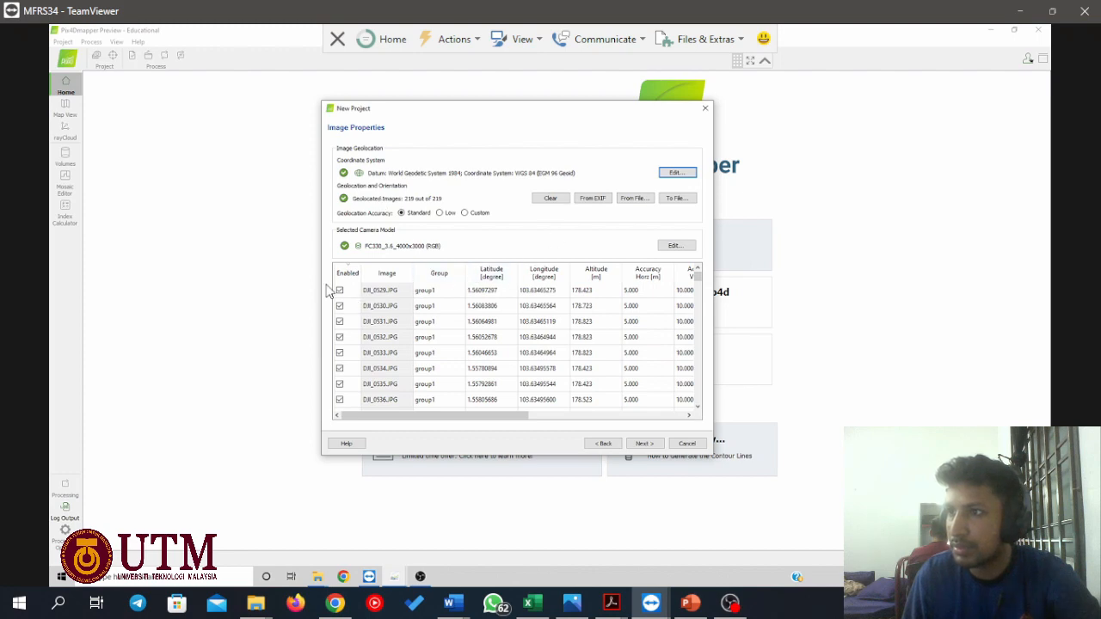
{"action": "left_click", "coordinate": [642, 443]}
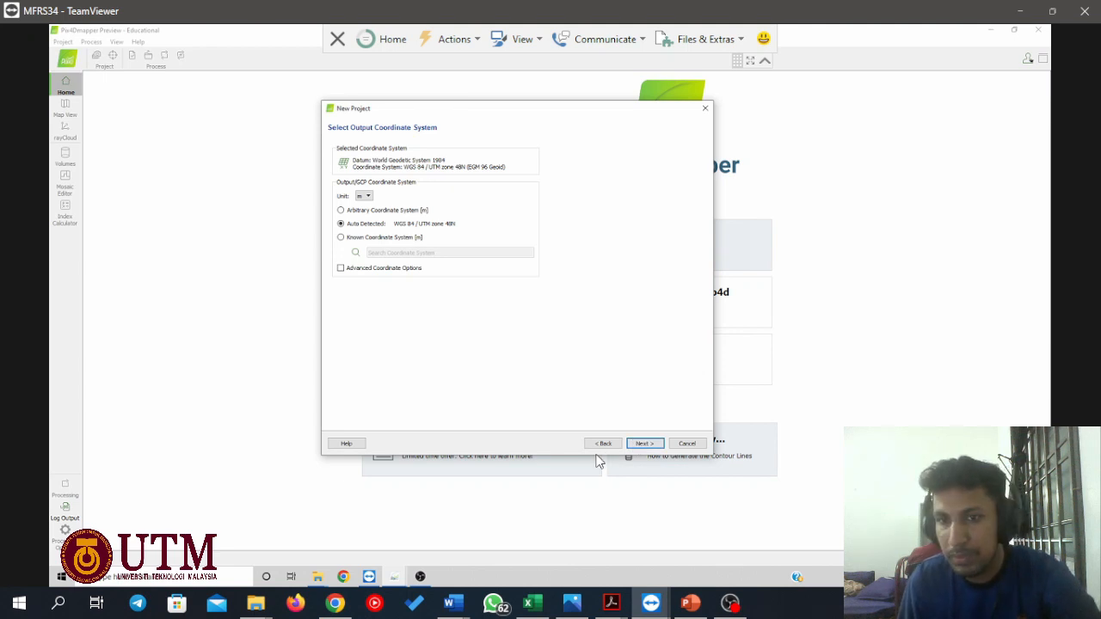
{"action": "left_click", "coordinate": [644, 446]}
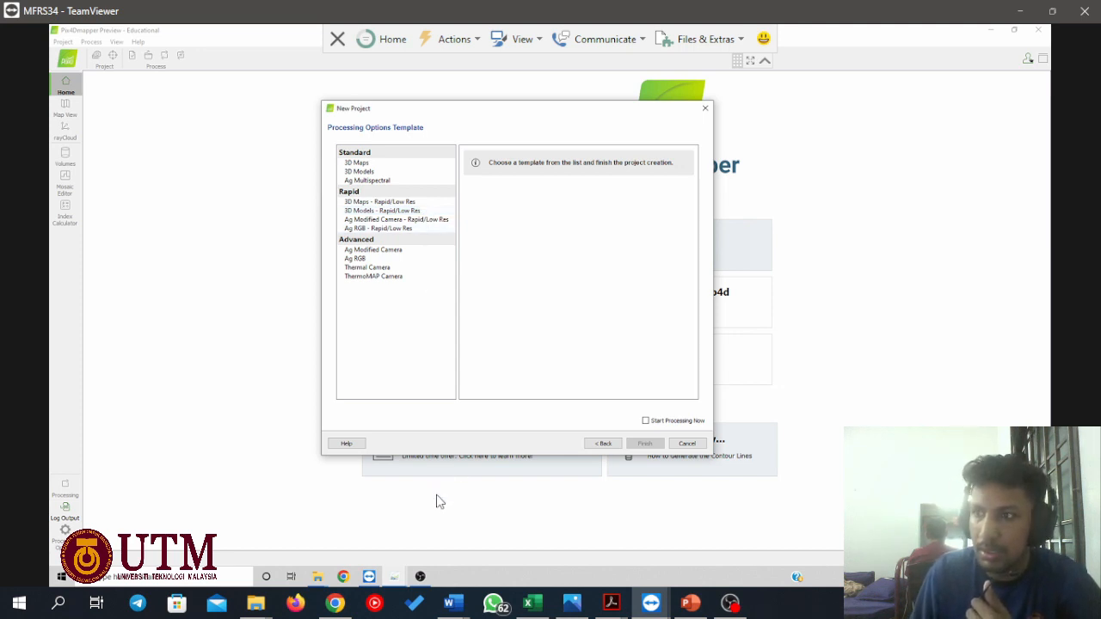
Choose the standard 3D Maps processing template, review its generated outputs, and finish creating the project without starting processing.
{"action": "left_click", "coordinate": [398, 164]}
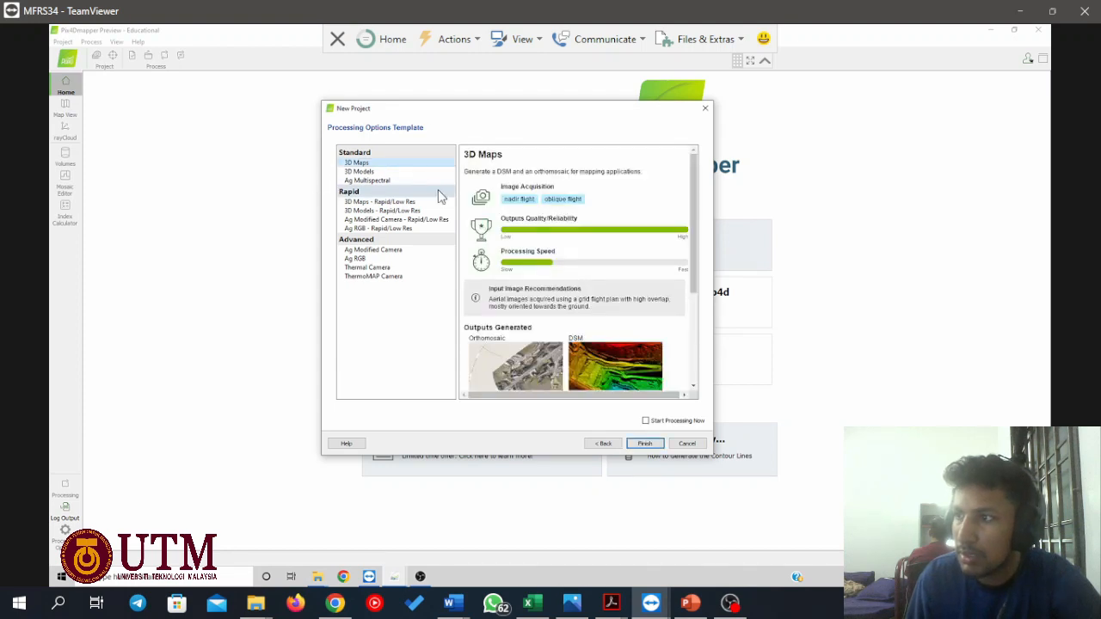
{"action": "scroll", "coordinate": [508, 342], "scroll_direction": "down", "scroll_amount": 4}
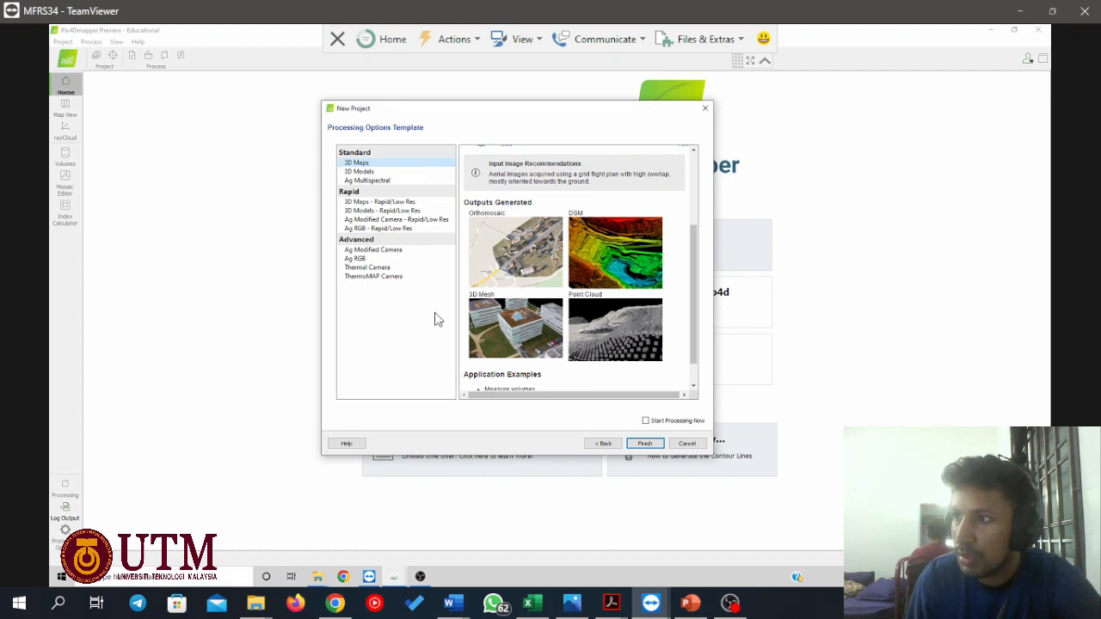
{"action": "scroll", "coordinate": [594, 295], "scroll_direction": "down", "scroll_amount": 1}
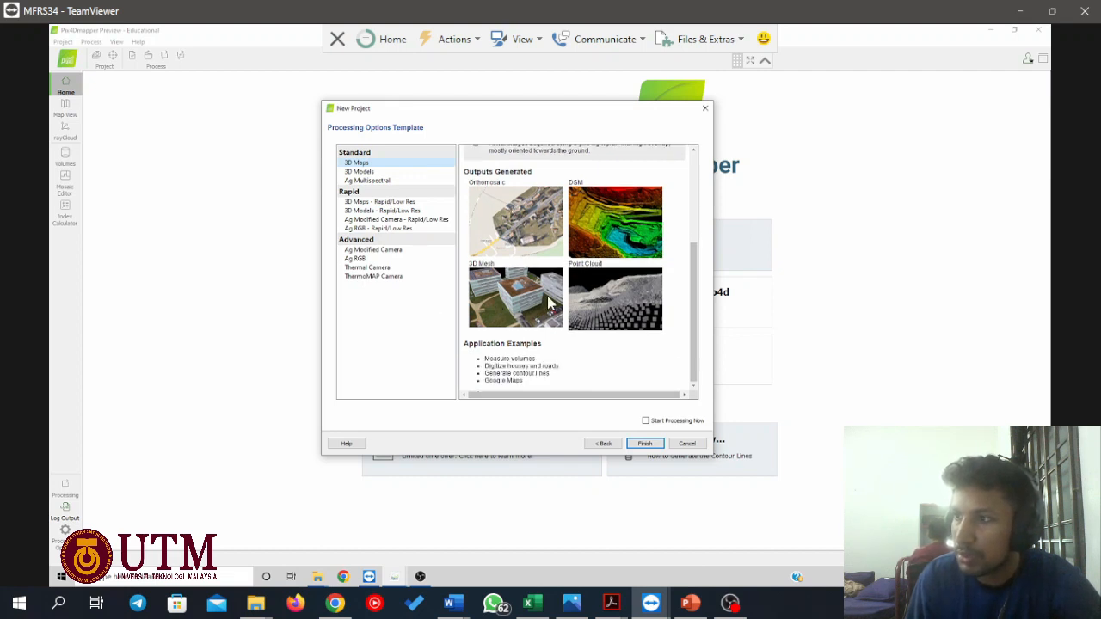
{"action": "scroll", "coordinate": [550, 303], "scroll_direction": "up", "scroll_amount": 1}
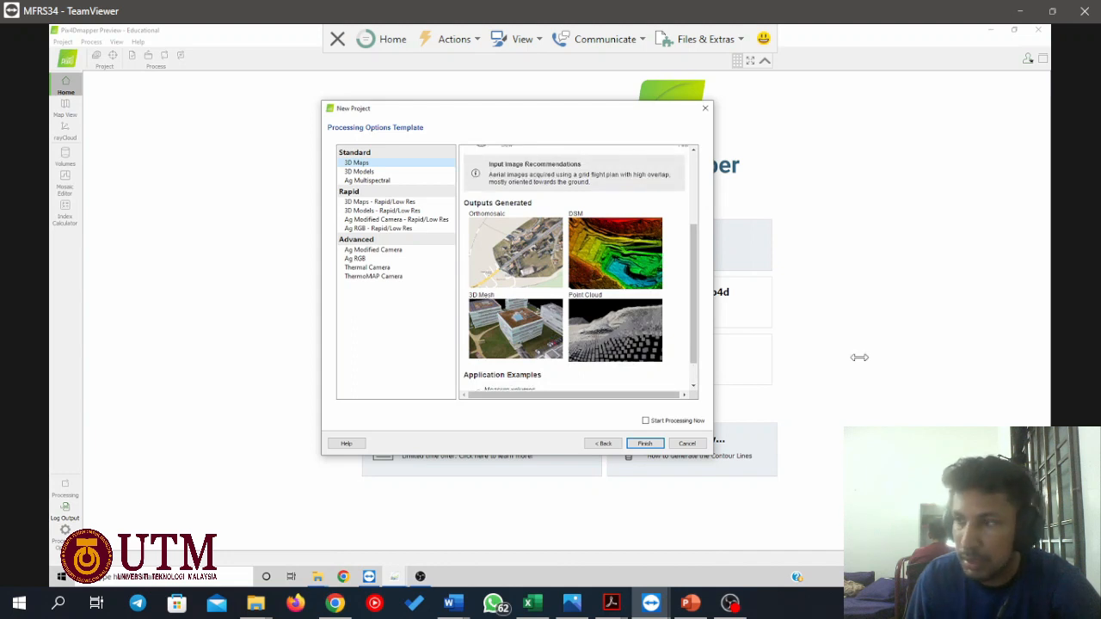
{"action": "scroll", "coordinate": [616, 320], "scroll_direction": "up", "scroll_amount": 1}
{"action": "scroll", "coordinate": [616, 320], "scroll_direction": "down", "scroll_amount": 2}
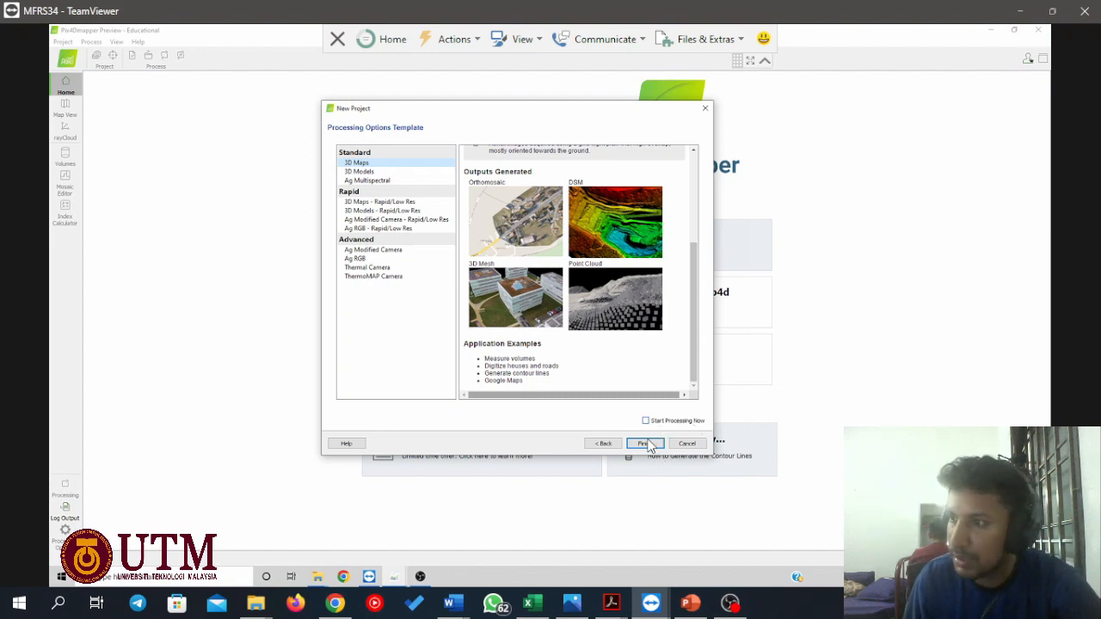
{"action": "left_click", "coordinate": [645, 444]}
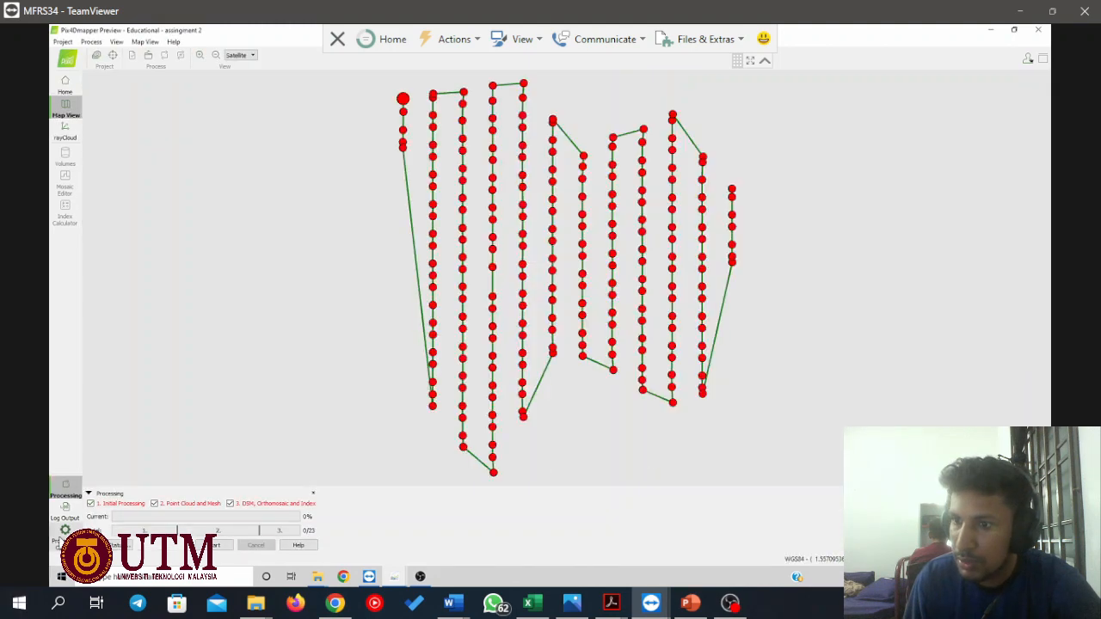
Open the processing options and set the point cloud image scale to 1/2 (Half image size, Default).
{"action": "left_click", "coordinate": [65, 535]}
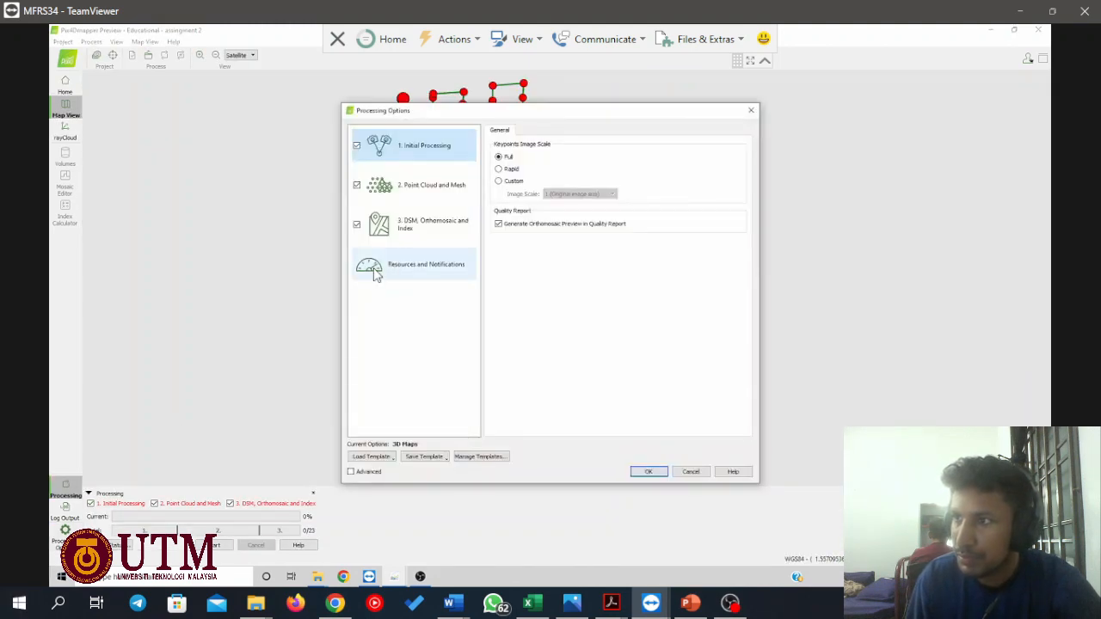
{"action": "left_click", "coordinate": [456, 207]}
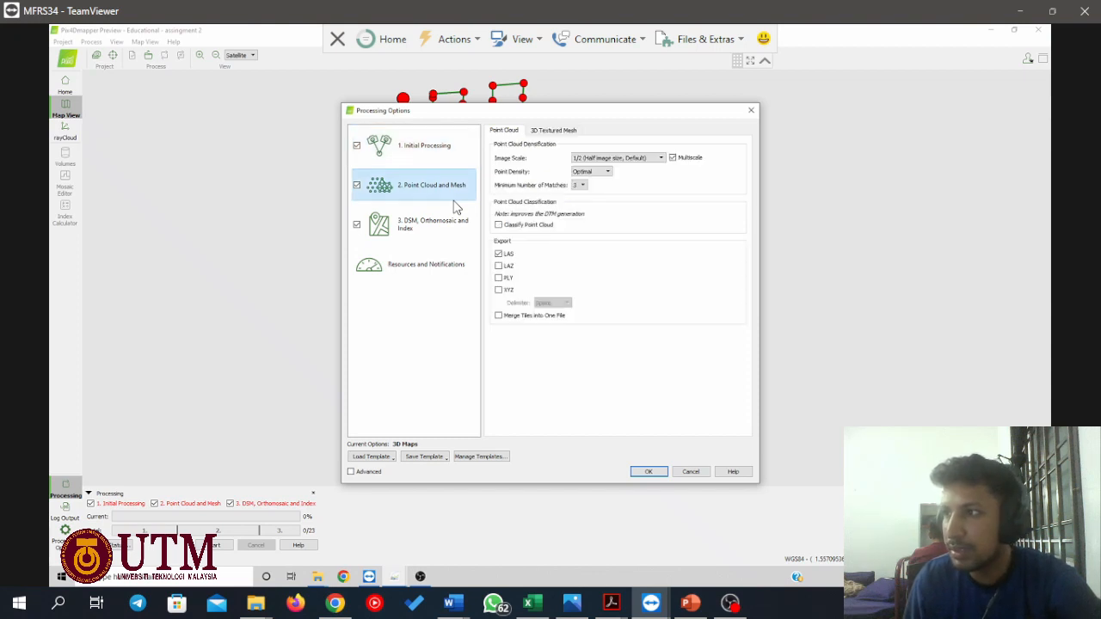
{"action": "left_click", "coordinate": [594, 160]}
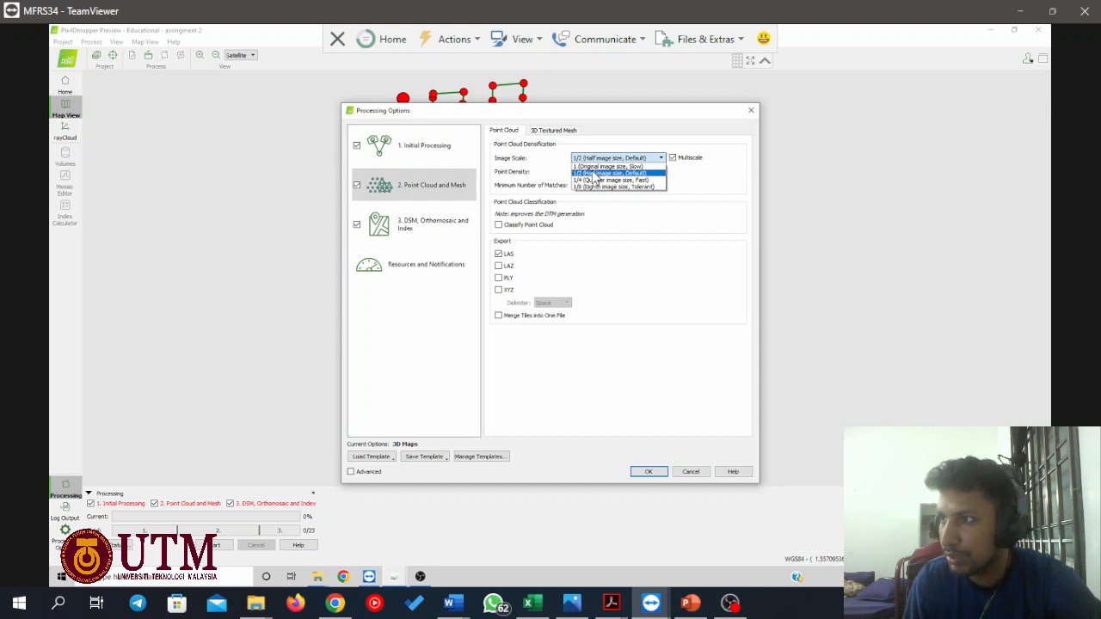
{"action": "left_click", "coordinate": [593, 174]}
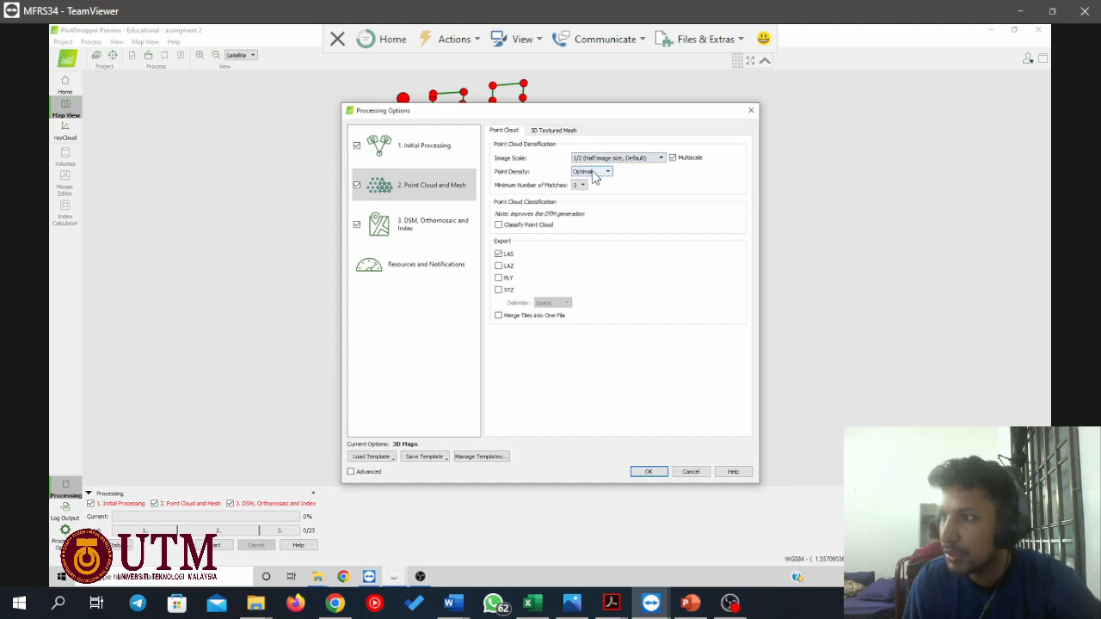
Review the DSM and orthomosaic settings, including the surface smoothing type, and the additional grid DSM, raster DTM and contour line outputs.
{"action": "left_click", "coordinate": [402, 232]}
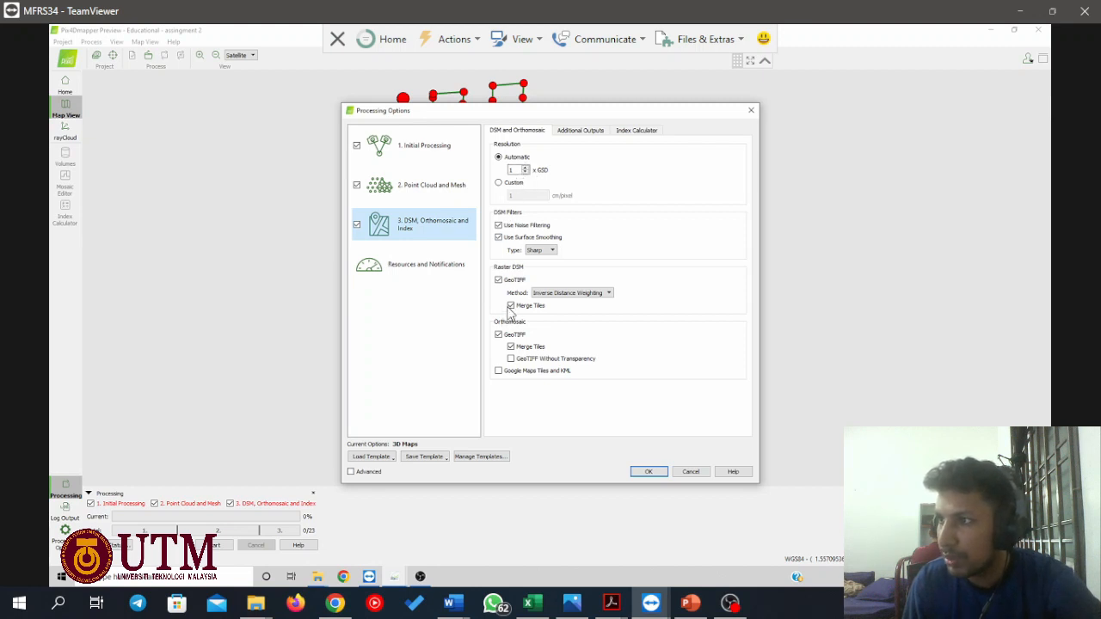
{"action": "left_click", "coordinate": [542, 251]}
{"action": "left_click", "coordinate": [542, 252]}
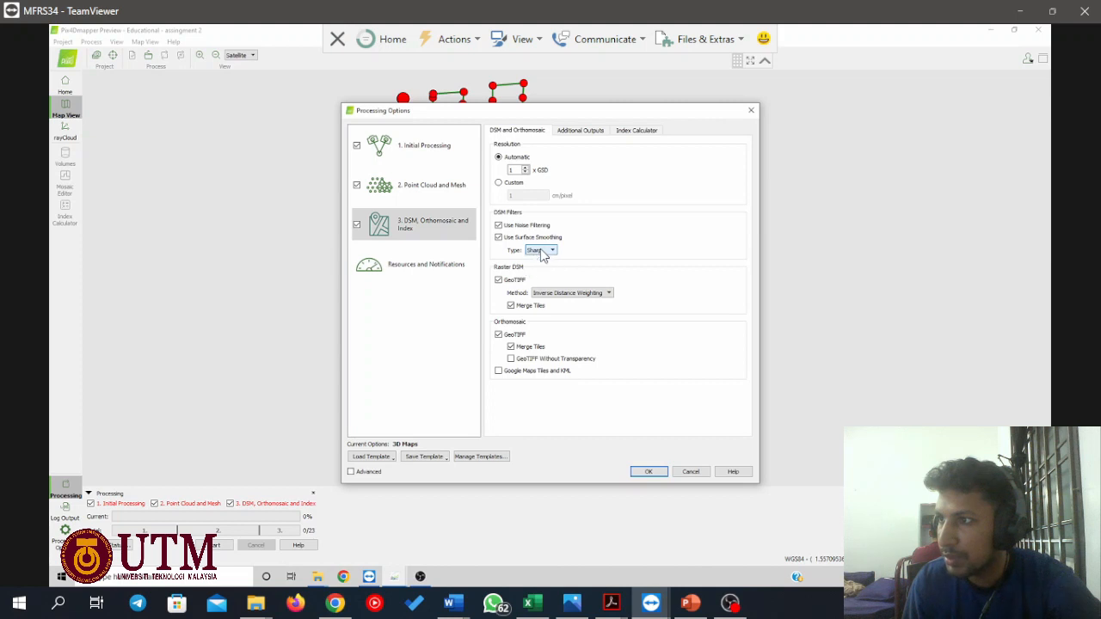
{"action": "left_click", "coordinate": [581, 132]}
{"action": "scroll", "coordinate": [572, 244], "scroll_direction": "down", "scroll_amount": 1}
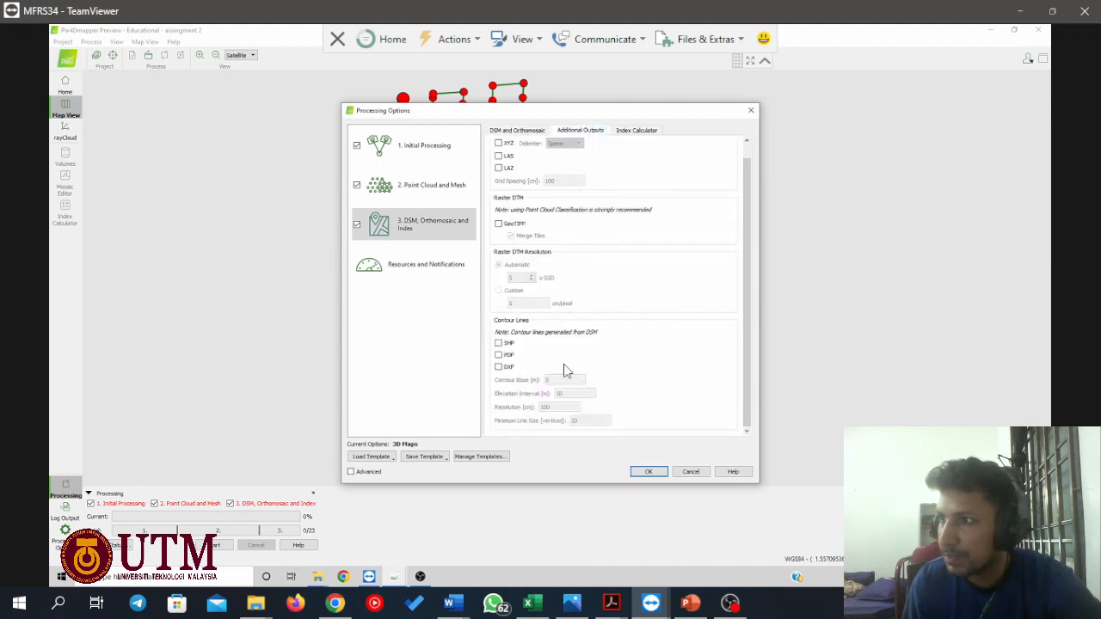
{"action": "scroll", "coordinate": [624, 284], "scroll_direction": "up", "scroll_amount": 1}
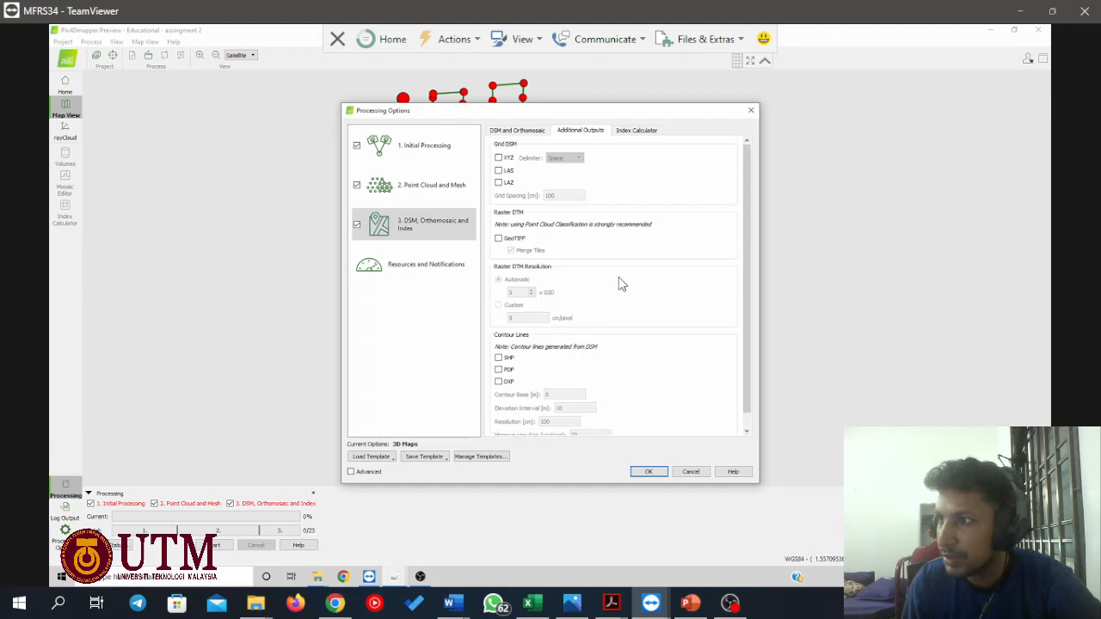
{"action": "scroll", "coordinate": [622, 285], "scroll_direction": "down", "scroll_amount": 1}
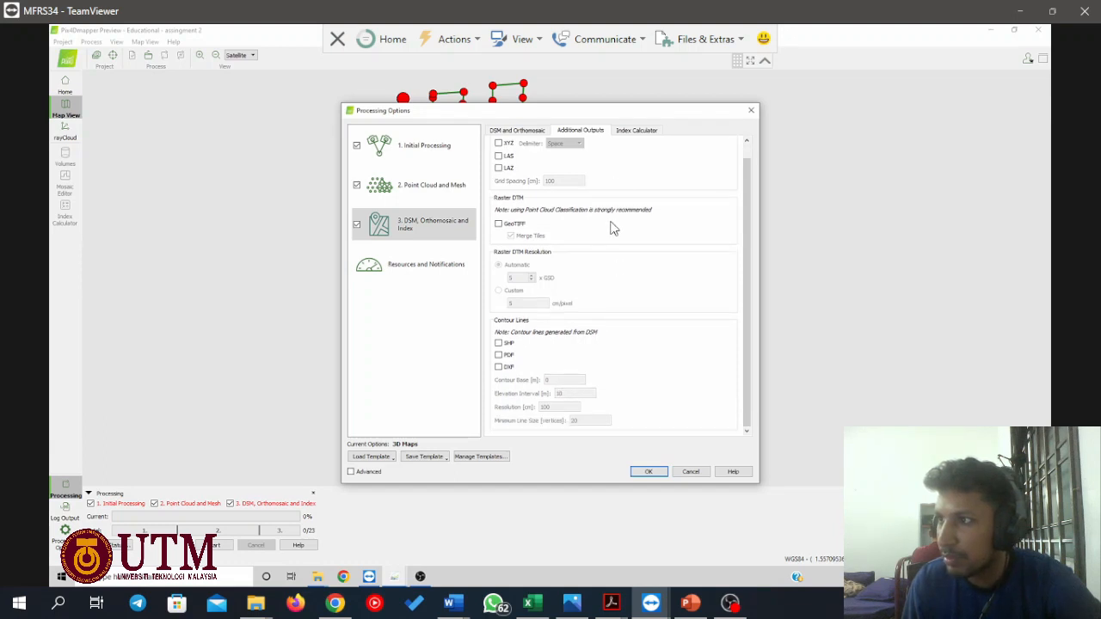
{"action": "scroll", "coordinate": [573, 171], "scroll_direction": "up", "scroll_amount": 1}
Enable 3D PDF export for the 3D textured mesh in the Point Cloud and Mesh processing options.
{"action": "left_click", "coordinate": [417, 185]}
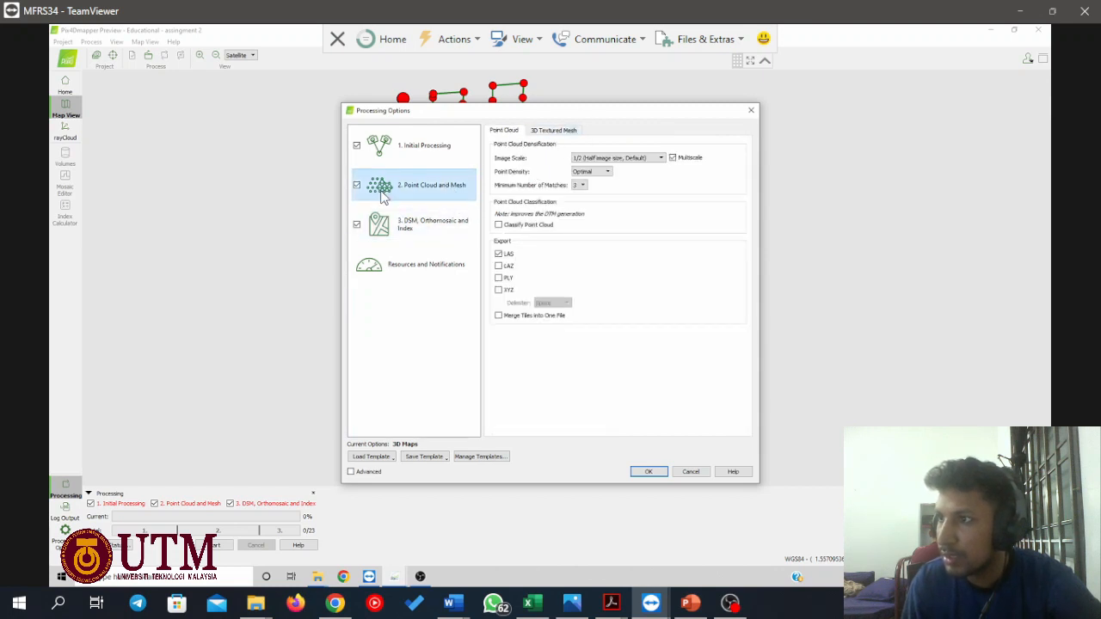
{"action": "left_click", "coordinate": [542, 132]}
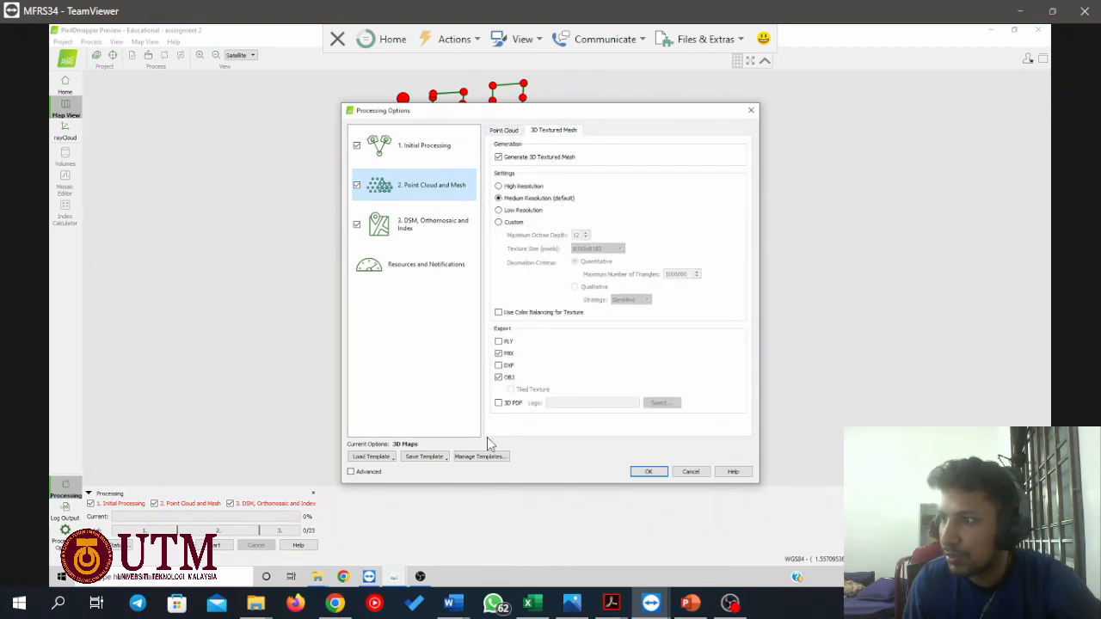
{"action": "left_click", "coordinate": [499, 402]}
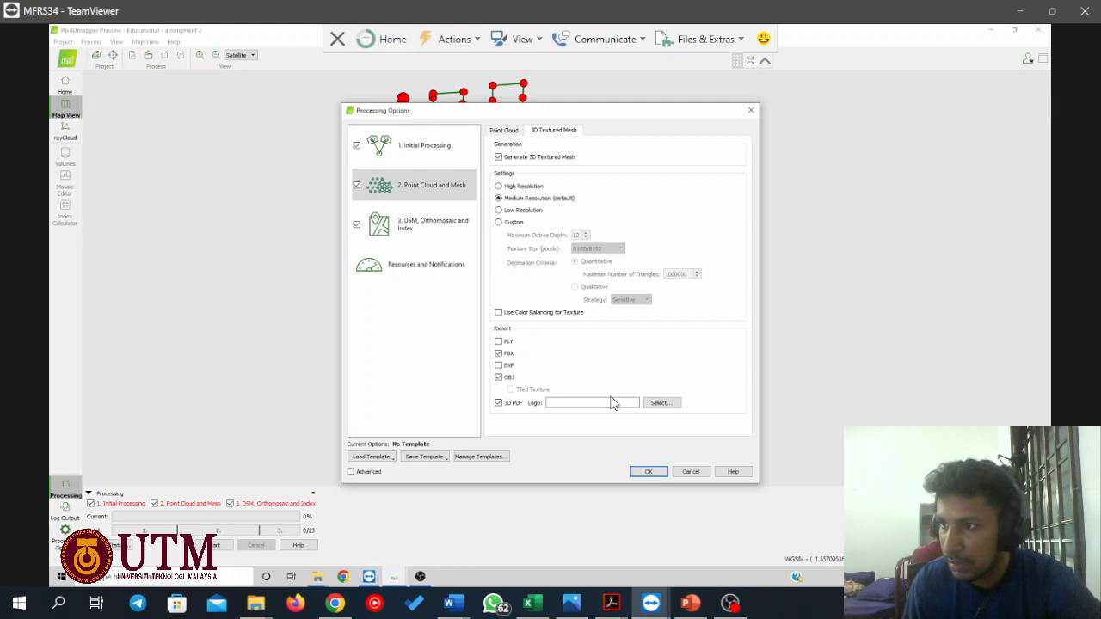
Apply the configured processing options to the project.
{"action": "left_click", "coordinate": [648, 475]}
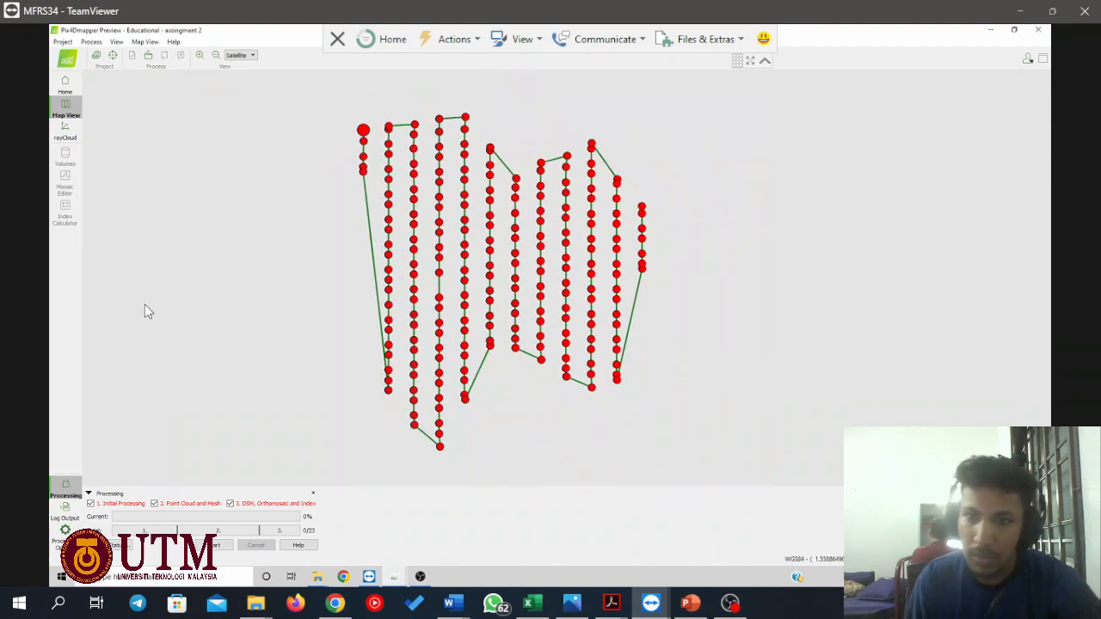
{"action": "scroll", "coordinate": [164, 399], "scroll_direction": "up", "scroll_amount": 1}
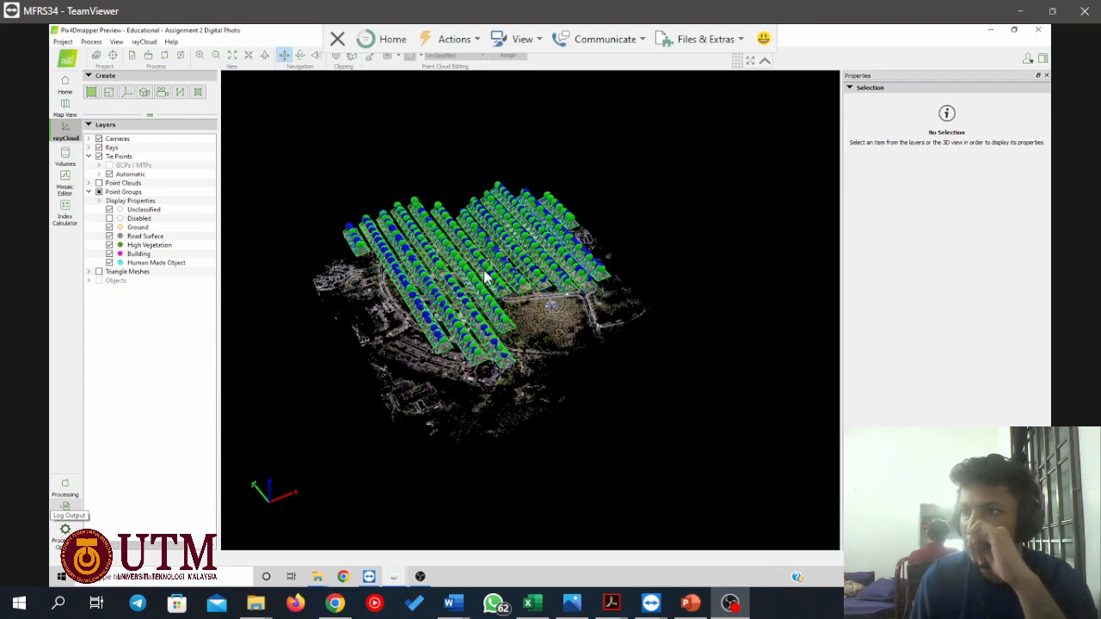
Select the DJI_0580.JPG camera in the rayCloud and examine the camera positions and image footprints over the tie points.
{"action": "left_click", "coordinate": [464, 352]}
{"action": "scroll", "coordinate": [559, 384], "scroll_direction": "up", "scroll_amount": 3}
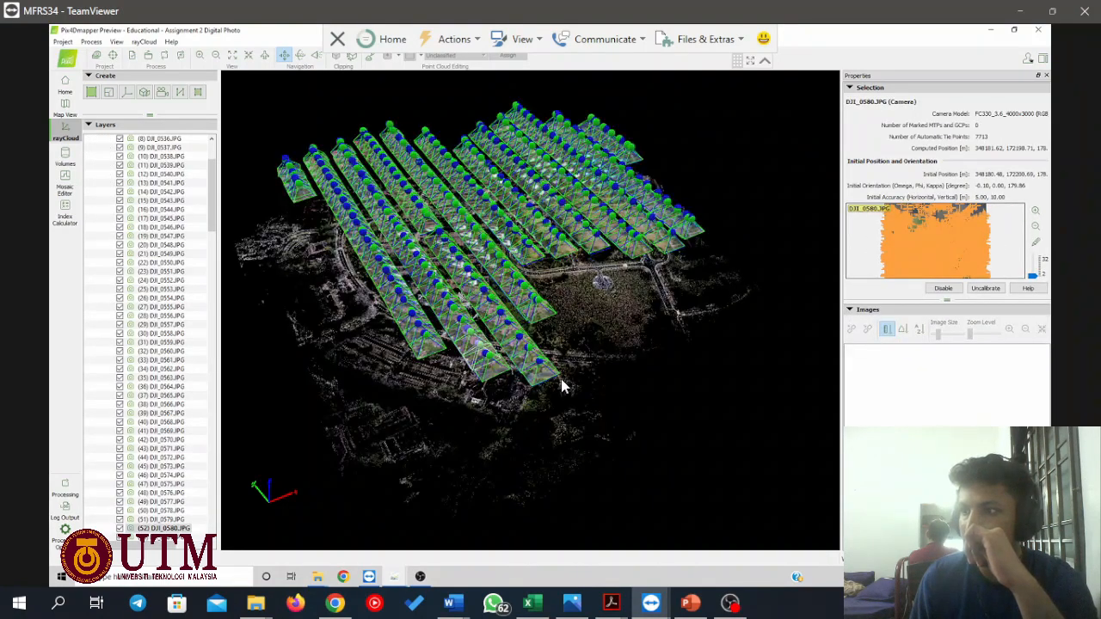
{"action": "scroll", "coordinate": [560, 386], "scroll_direction": "up", "scroll_amount": 3}
{"action": "scroll", "coordinate": [566, 381], "scroll_direction": "up", "scroll_amount": 3}
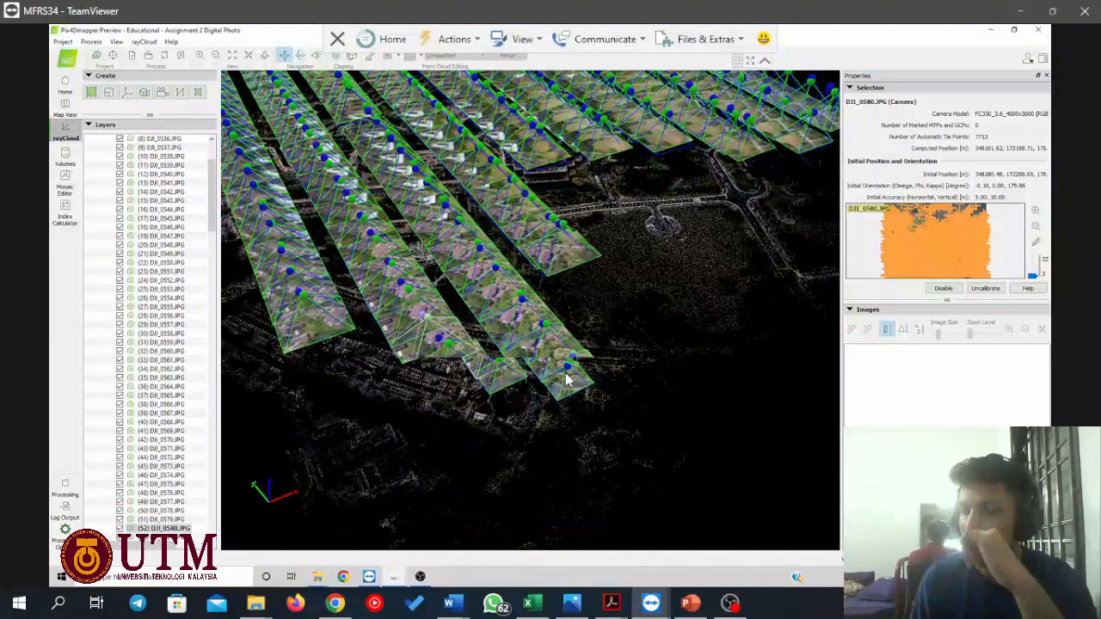
{"action": "scroll", "coordinate": [566, 381], "scroll_direction": "up", "scroll_amount": 2}
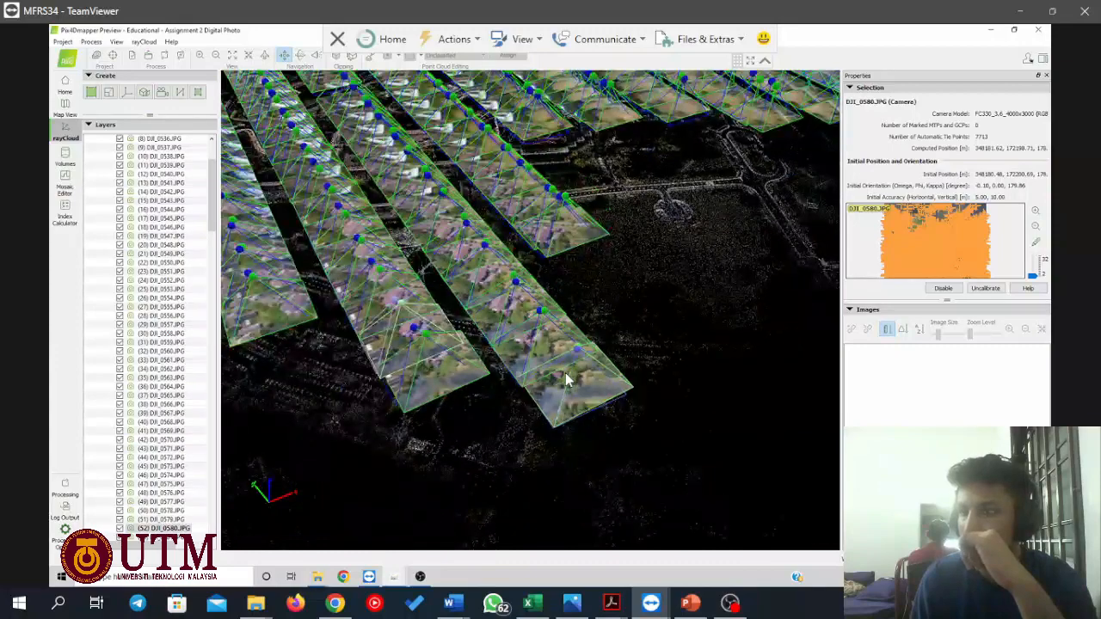
{"action": "scroll", "coordinate": [563, 369], "scroll_direction": "down", "scroll_amount": 3}
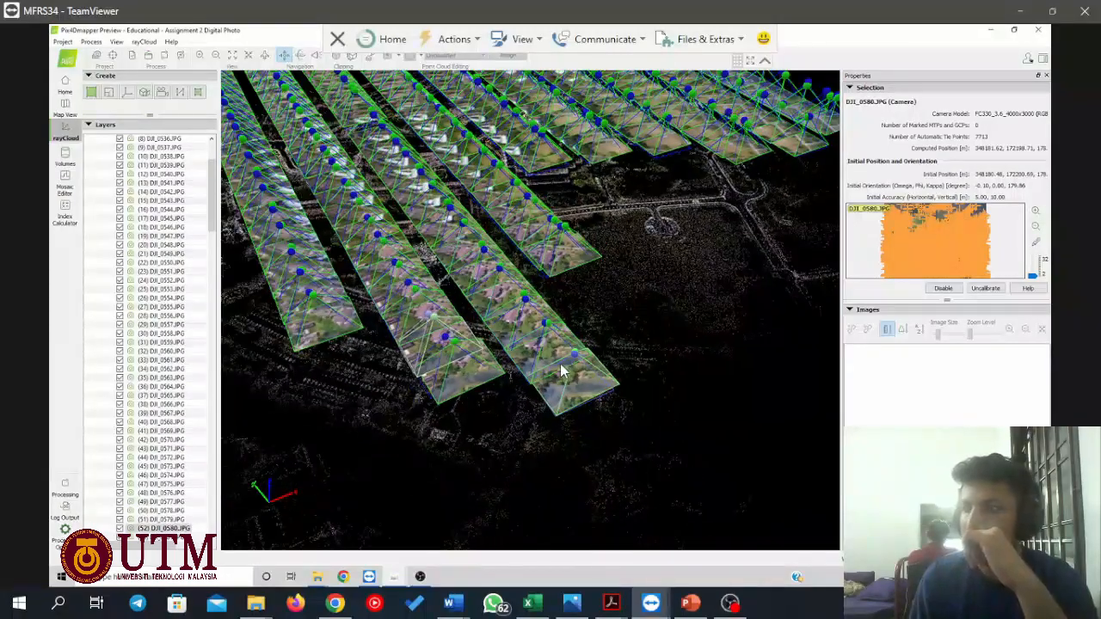
{"action": "scroll", "coordinate": [557, 367], "scroll_direction": "down", "scroll_amount": 4}
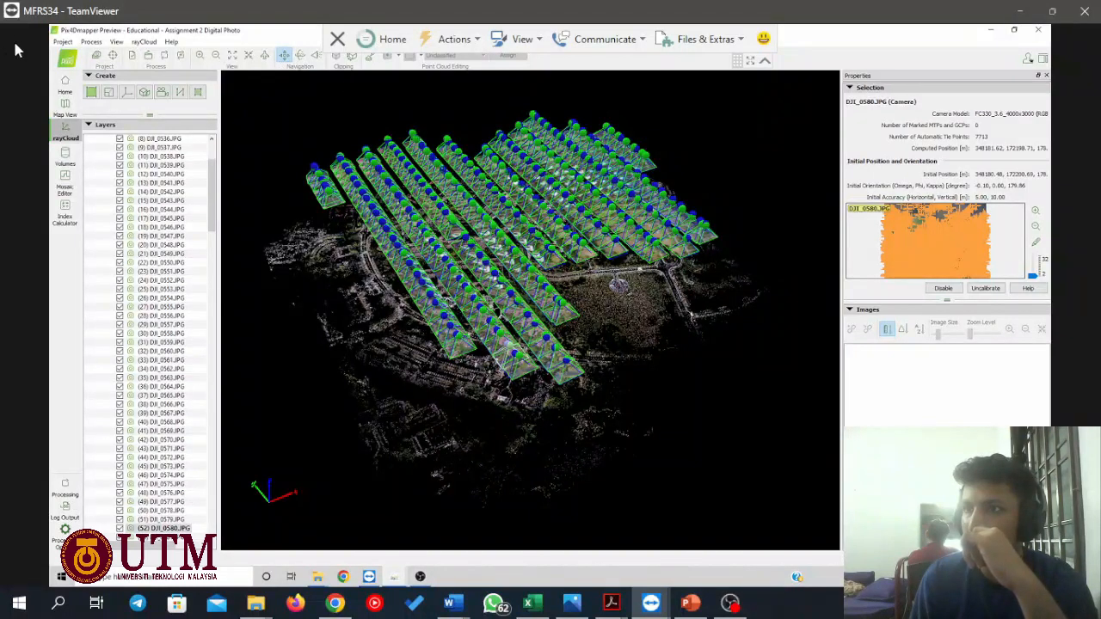
Import the ground control points from GCP CP FINAL.txt with X, Y, Z coordinate order using the GCP/MTP Manager.
{"action": "left_click", "coordinate": [62, 42]}
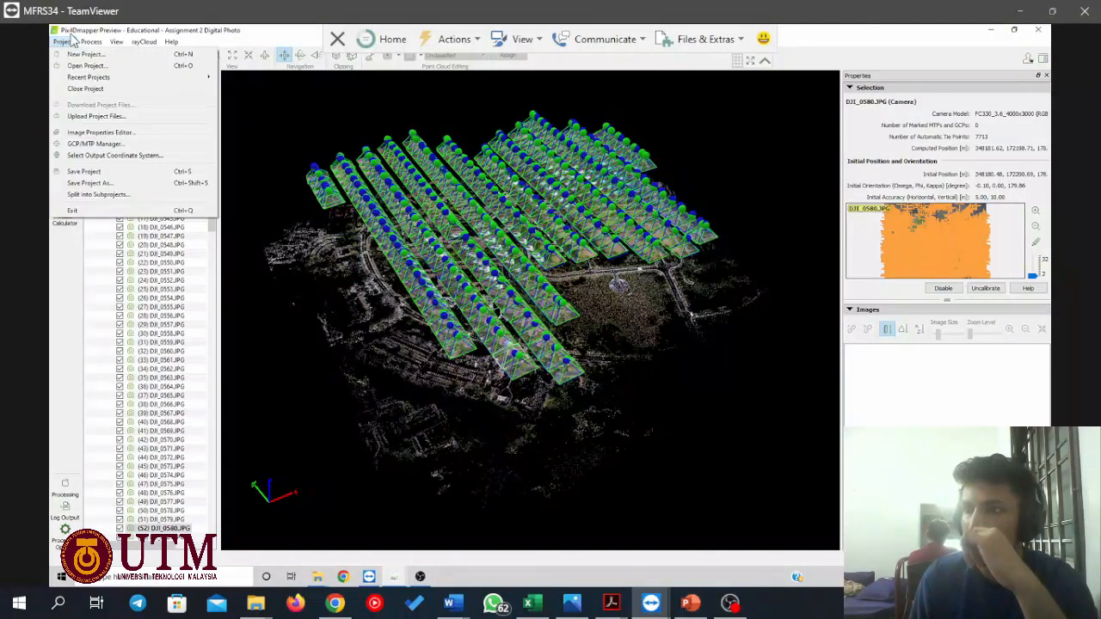
{"action": "mouse_move", "coordinate": [91, 42]}
{"action": "mouse_move", "coordinate": [57, 43]}
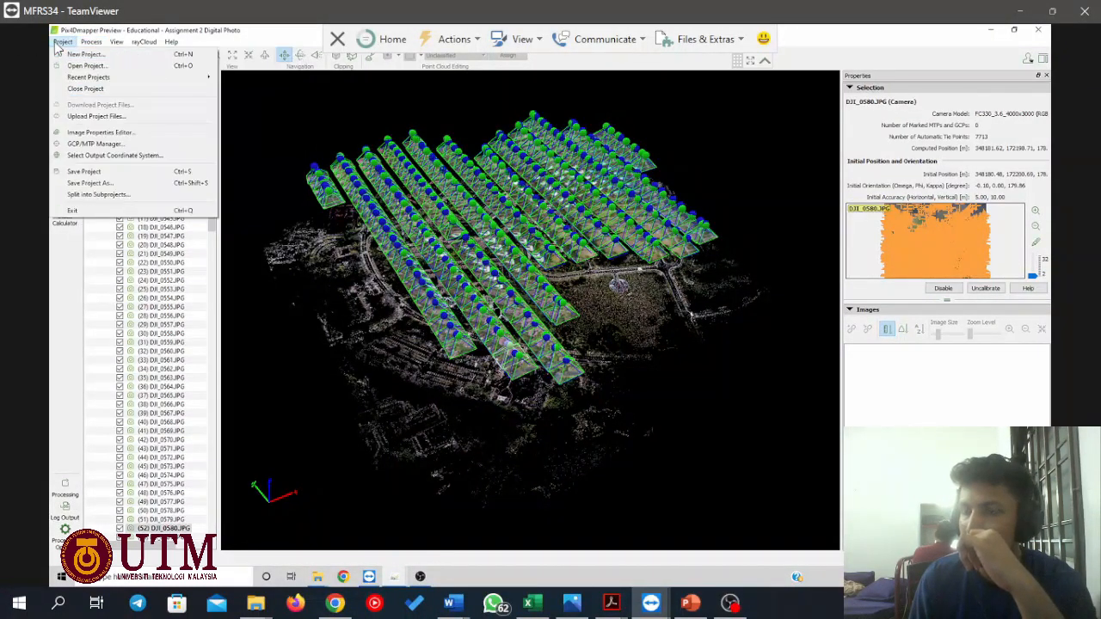
{"action": "left_click", "coordinate": [94, 144]}
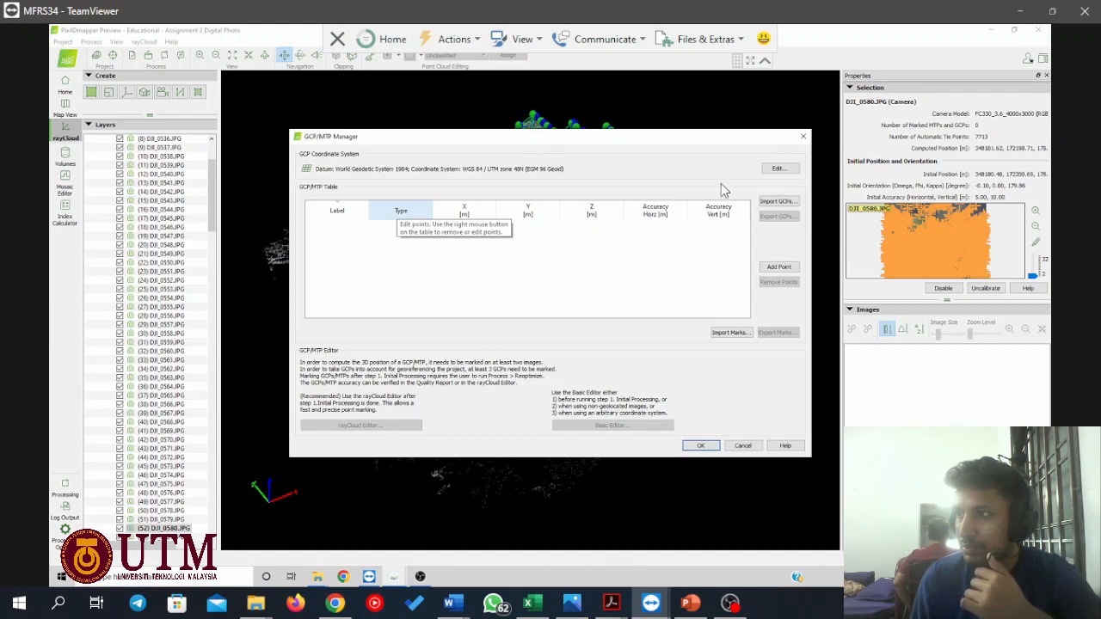
{"action": "left_click", "coordinate": [764, 201]}
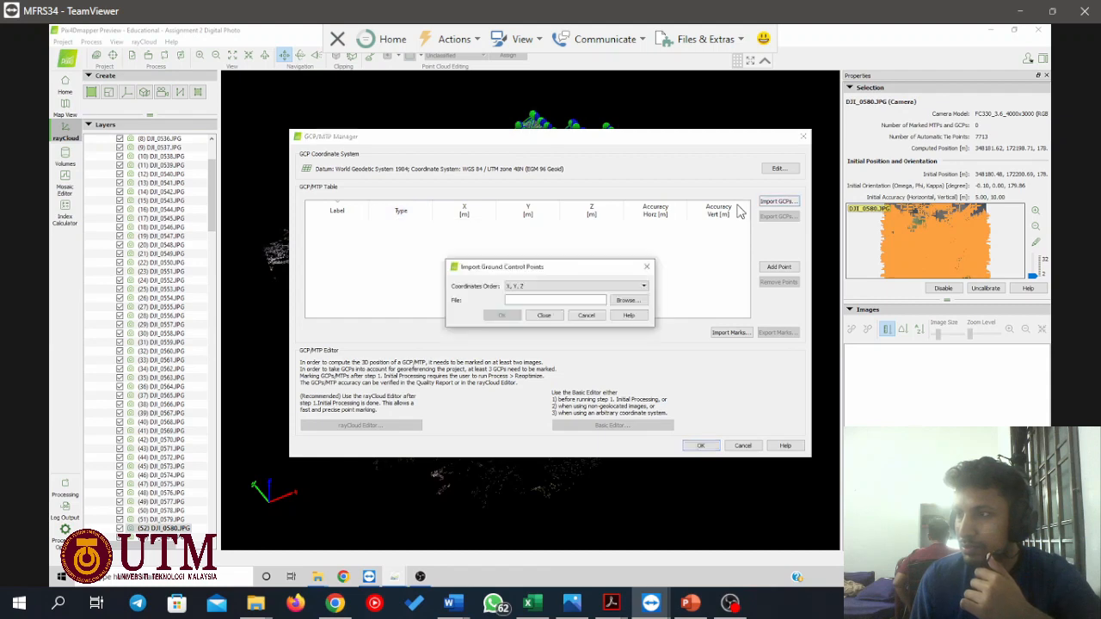
{"action": "left_click", "coordinate": [618, 301]}
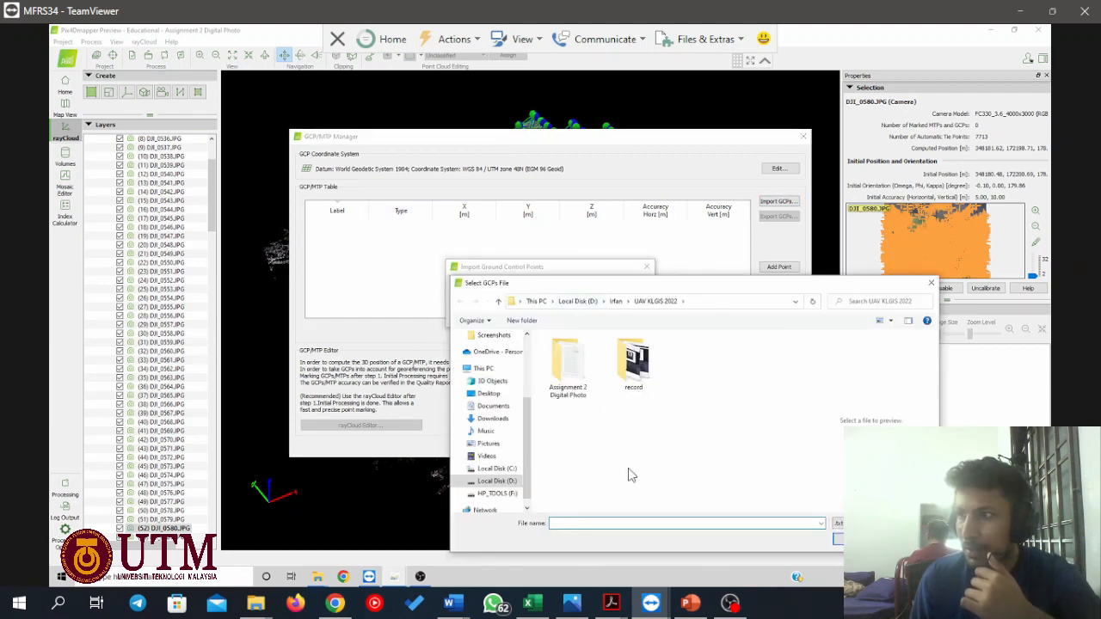
{"action": "scroll", "coordinate": [484, 394], "scroll_direction": "up", "scroll_amount": 3}
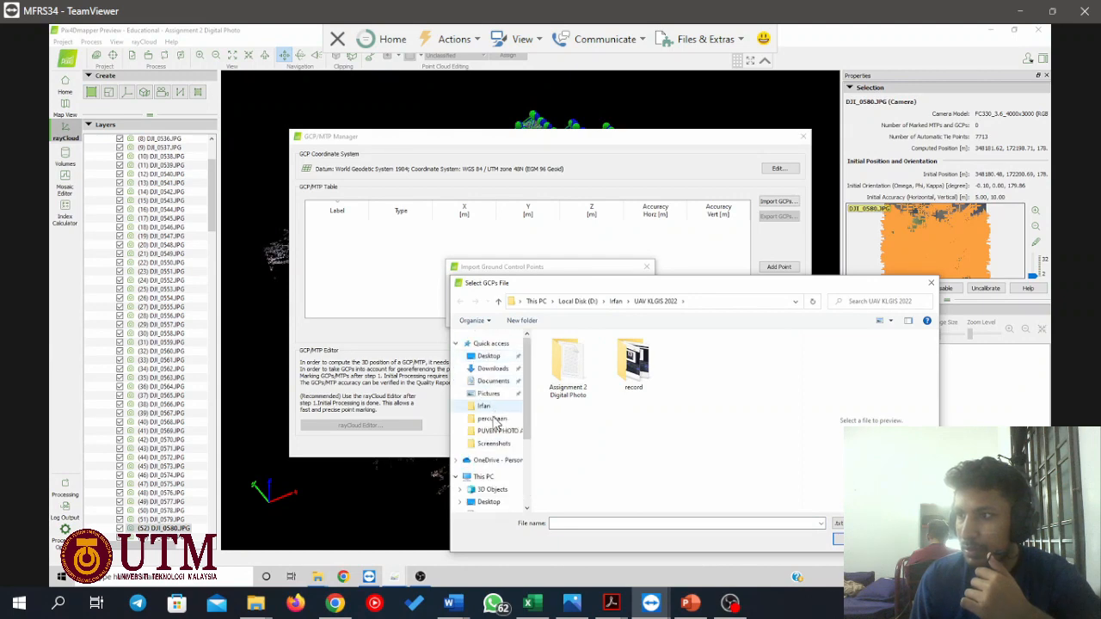
{"action": "left_click", "coordinate": [492, 433]}
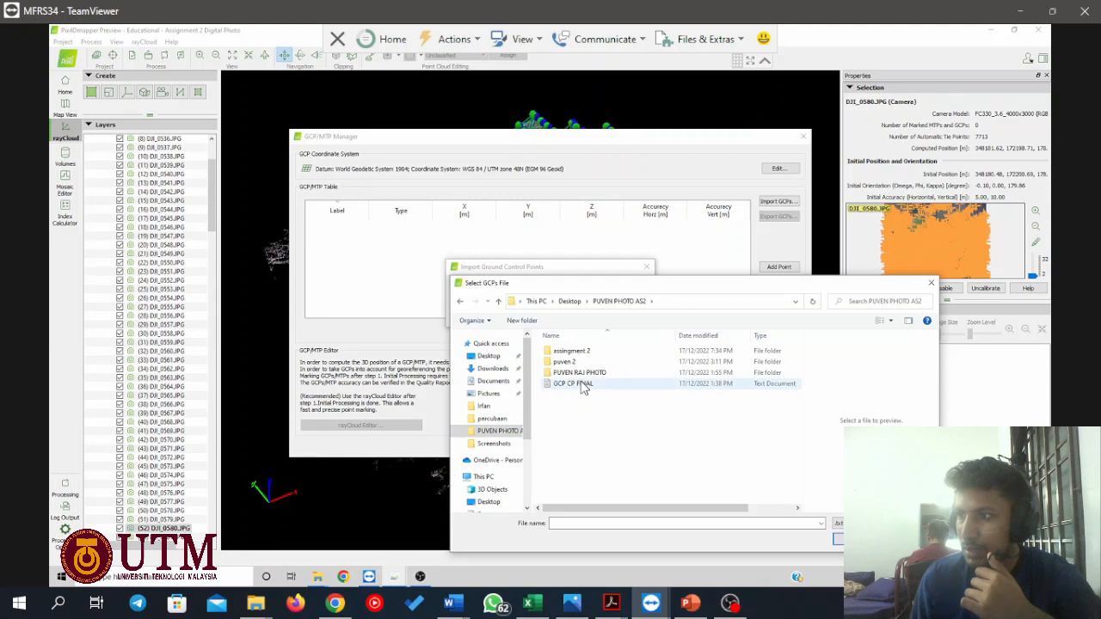
{"action": "double_click", "coordinate": [583, 384]}
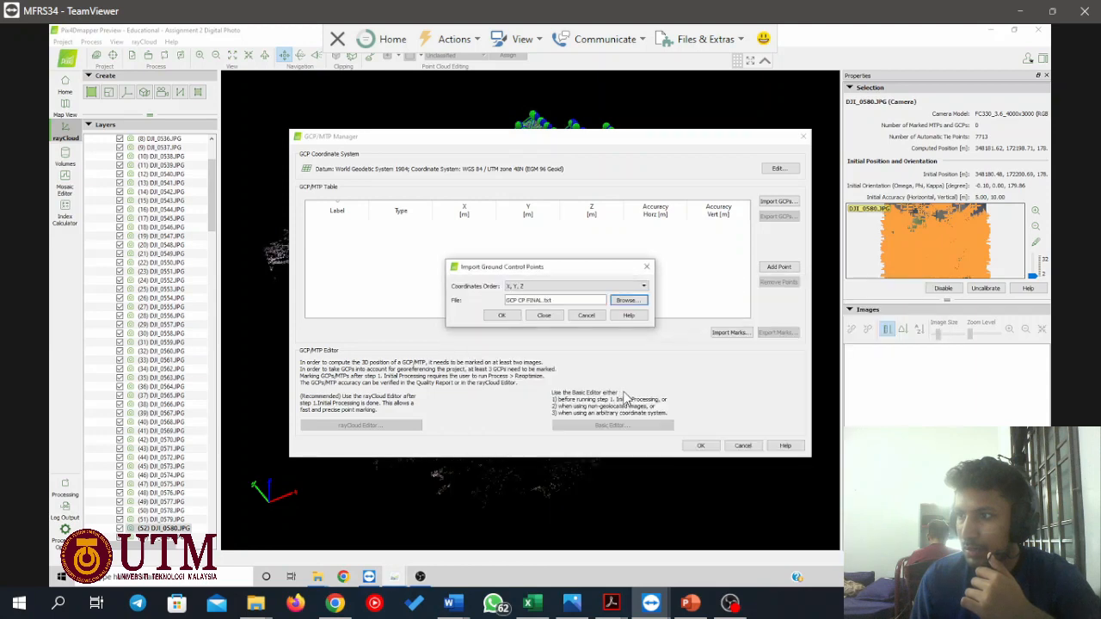
{"action": "left_click", "coordinate": [496, 318]}
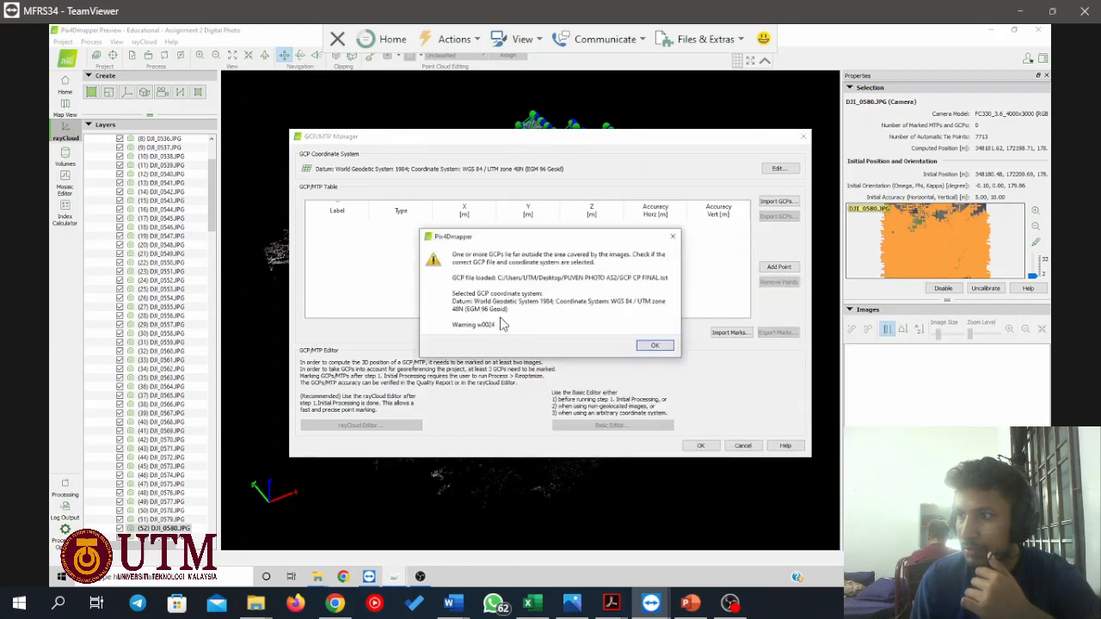
{"action": "left_click", "coordinate": [653, 347]}
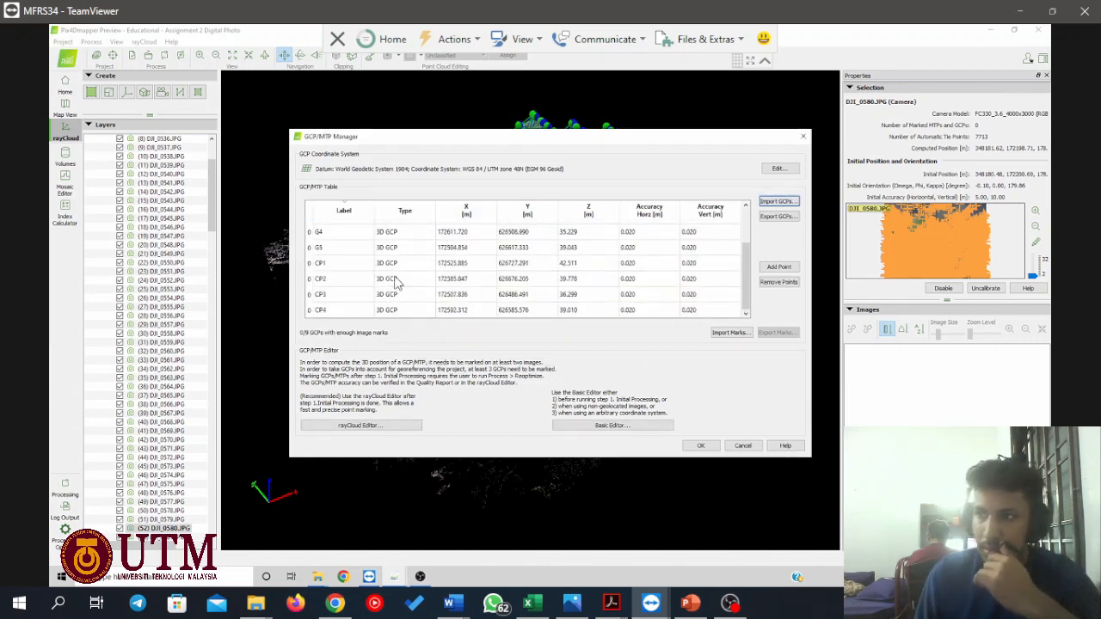
Review the imported control and check points, and open the Basic GCP/MTP Editor to view them with the images.
{"action": "scroll", "coordinate": [396, 277], "scroll_direction": "up", "scroll_amount": 1}
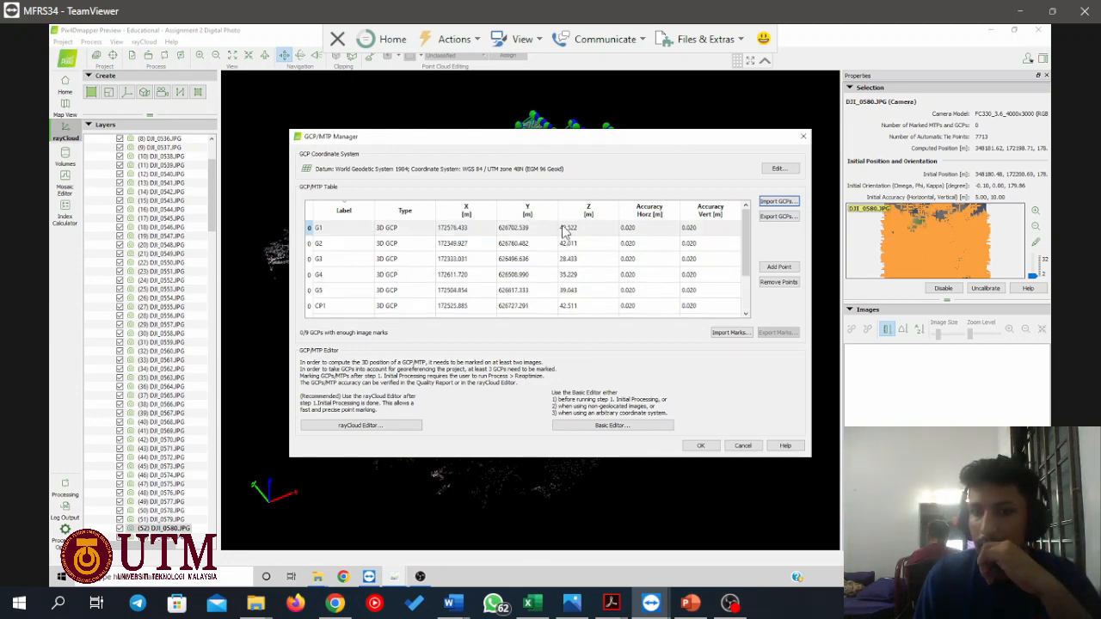
{"action": "left_click", "coordinate": [593, 425]}
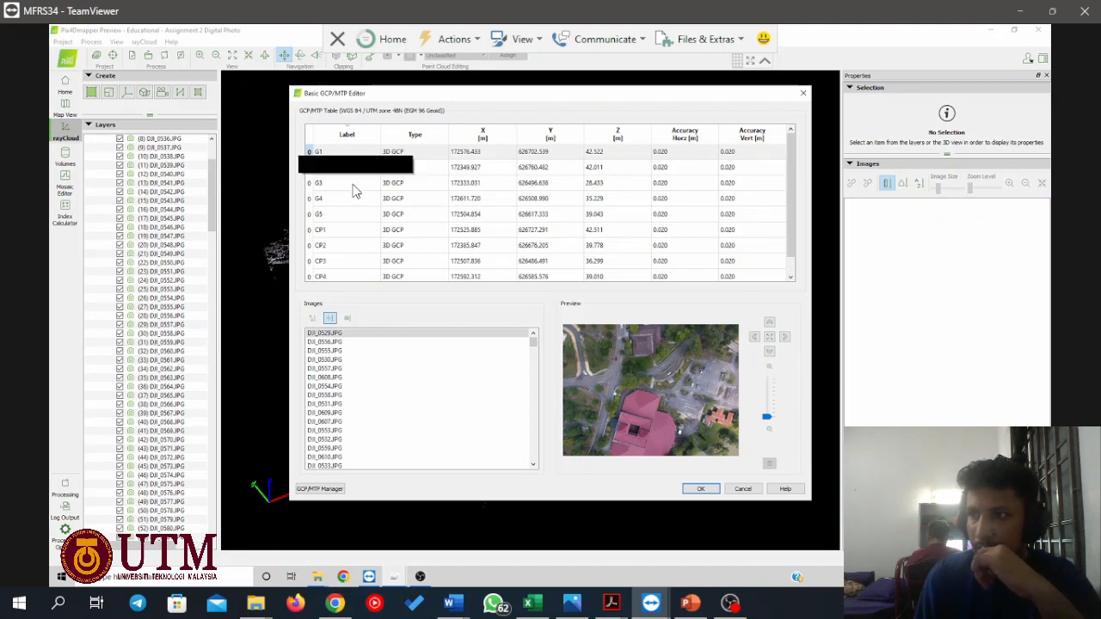
{"action": "scroll", "coordinate": [361, 271], "scroll_direction": "down", "scroll_amount": 1}
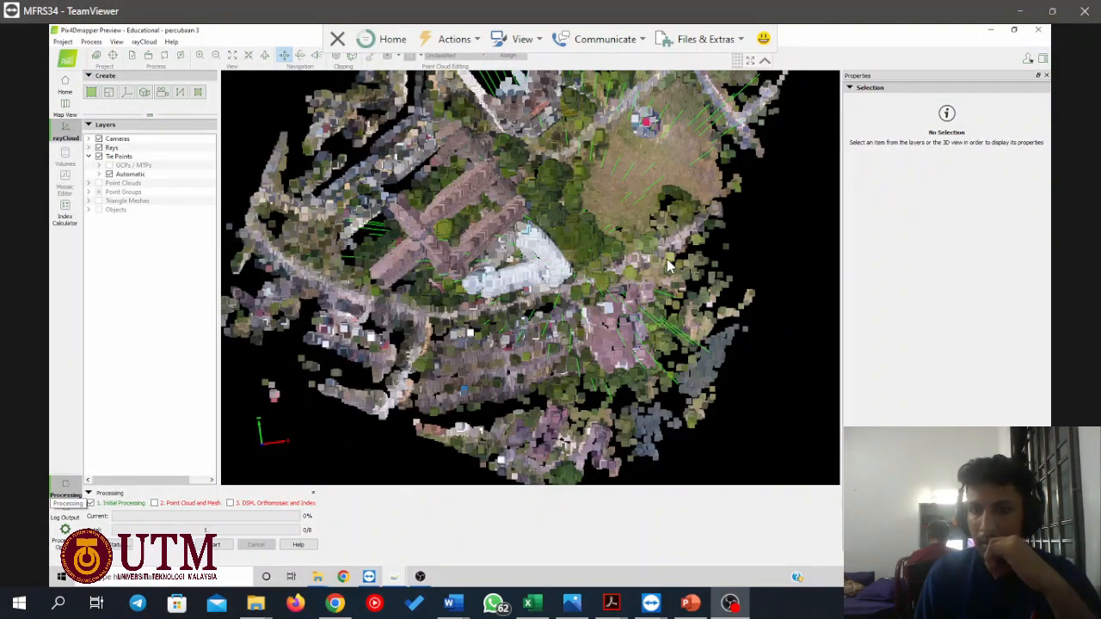
Include the Point Cloud and Mesh stage in the processing run.
{"action": "left_click", "coordinate": [154, 504]}
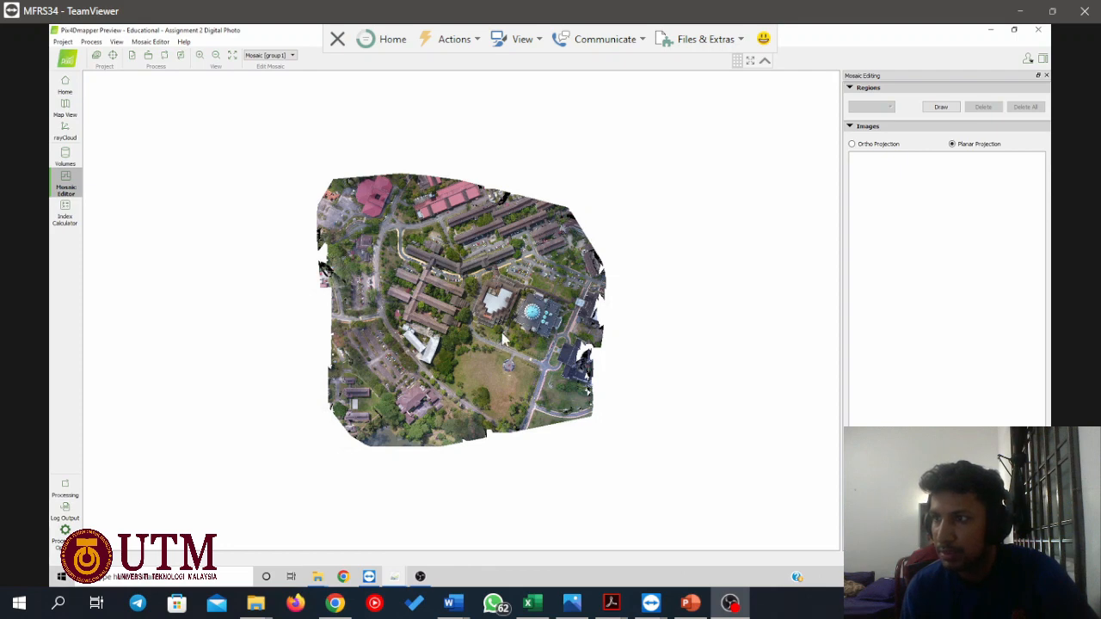
Examine the orthomosaic up close and switch the Mosaic Editor display to the DSM.
{"action": "scroll", "coordinate": [503, 305], "scroll_direction": "up", "scroll_amount": 3}
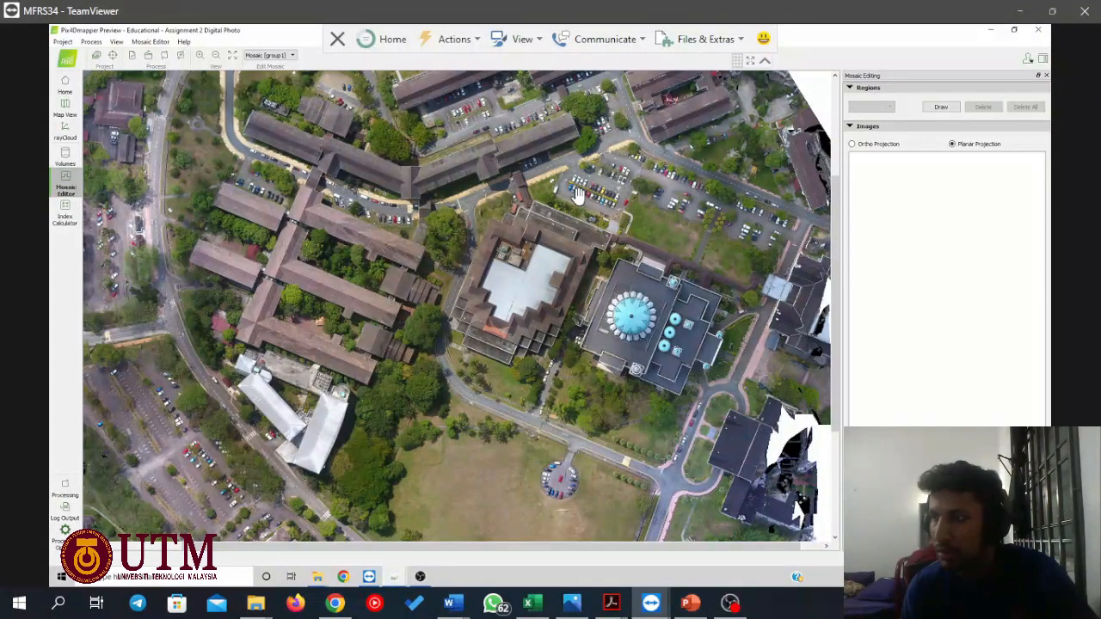
{"action": "scroll", "coordinate": [577, 196], "scroll_direction": "down", "scroll_amount": 5}
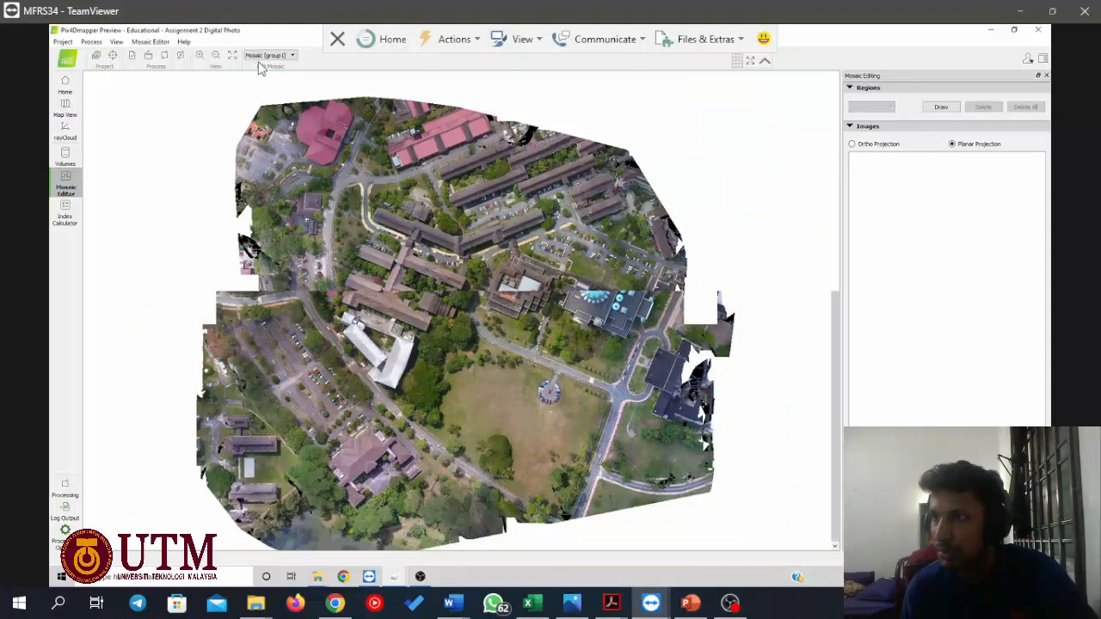
{"action": "left_click", "coordinate": [268, 56]}
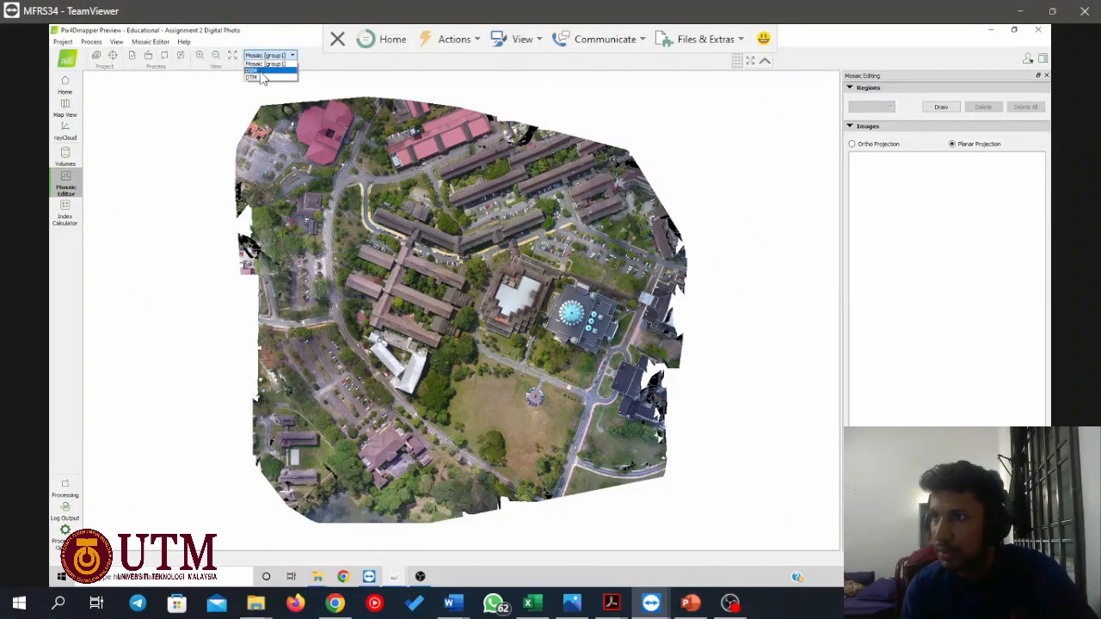
{"action": "left_click", "coordinate": [262, 73]}
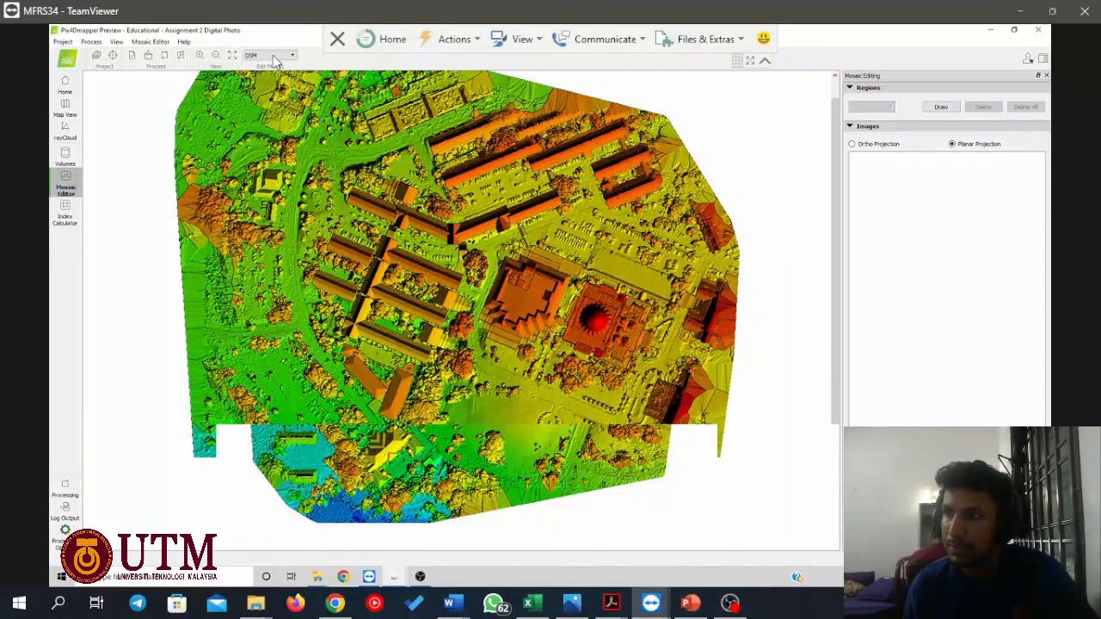
Switch the Mosaic Editor display to the DTM and view its full extent.
{"action": "left_click", "coordinate": [292, 57]}
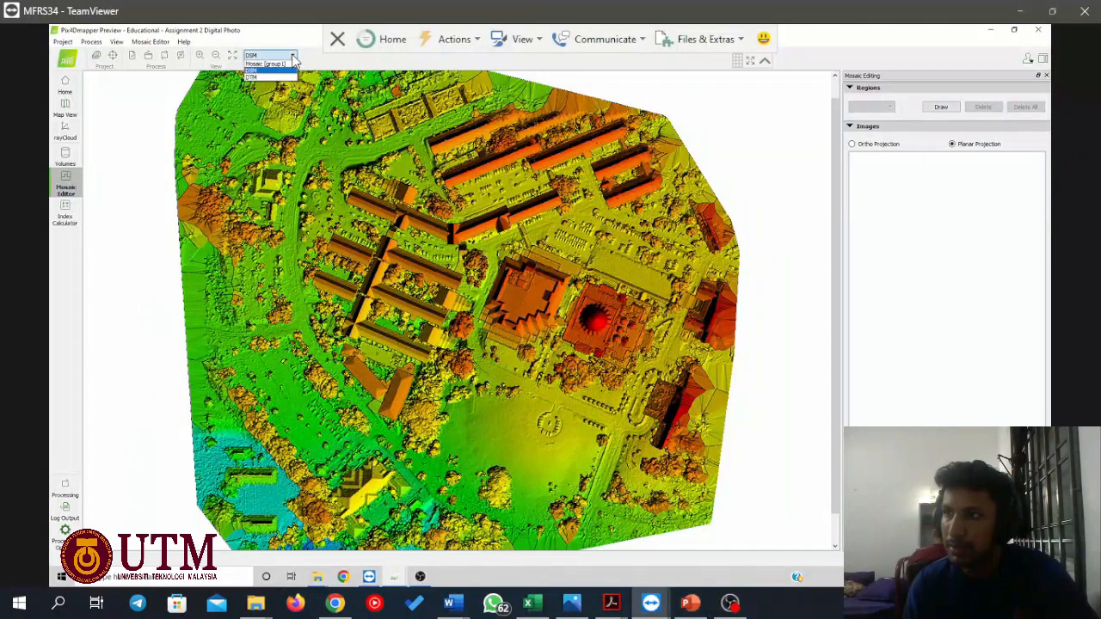
{"action": "left_click", "coordinate": [256, 75]}
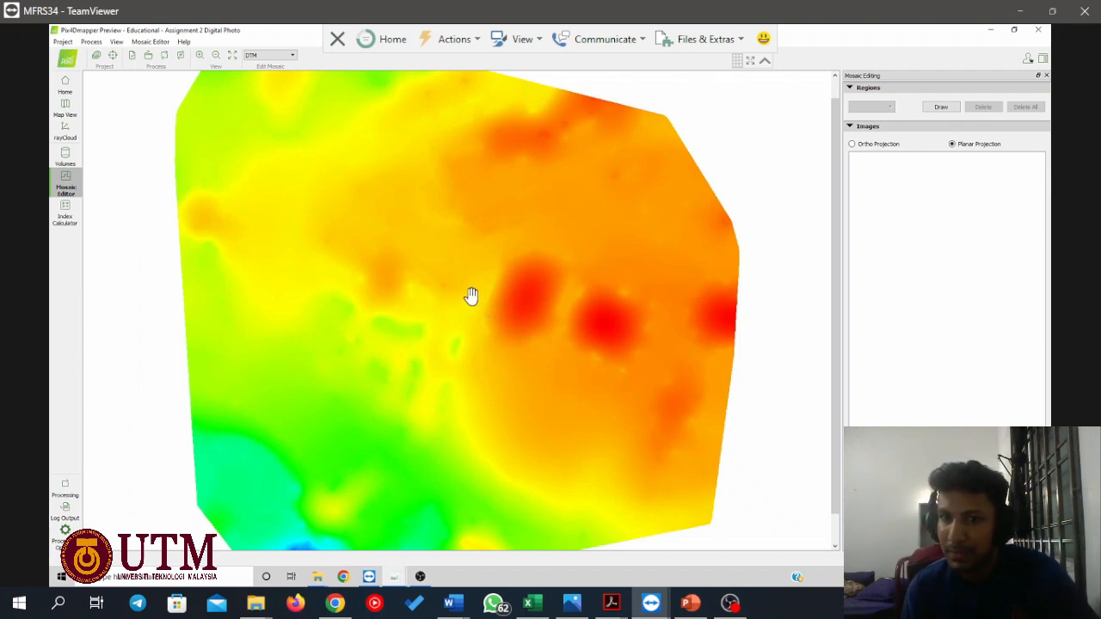
{"action": "scroll", "coordinate": [502, 297], "scroll_direction": "down", "scroll_amount": 2}
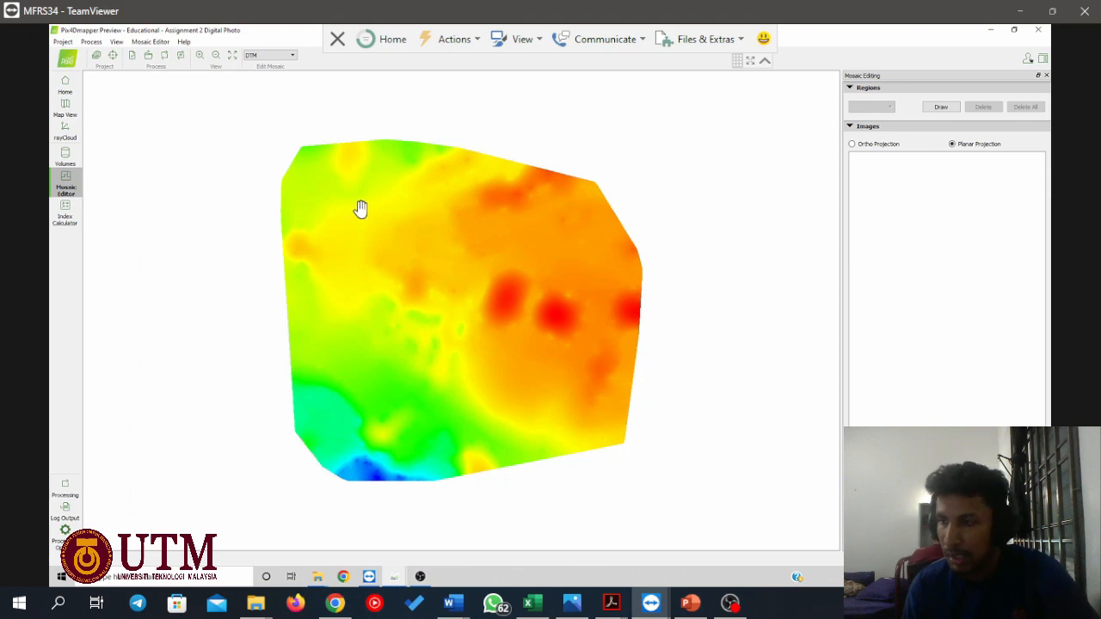
Switch to Assignment 2 Digital Photo_simplified_3d_mesh.pdf in Acrobat and rotate the 3D mesh to examine it from different angles.
{"action": "mouse_move", "coordinate": [610, 605]}
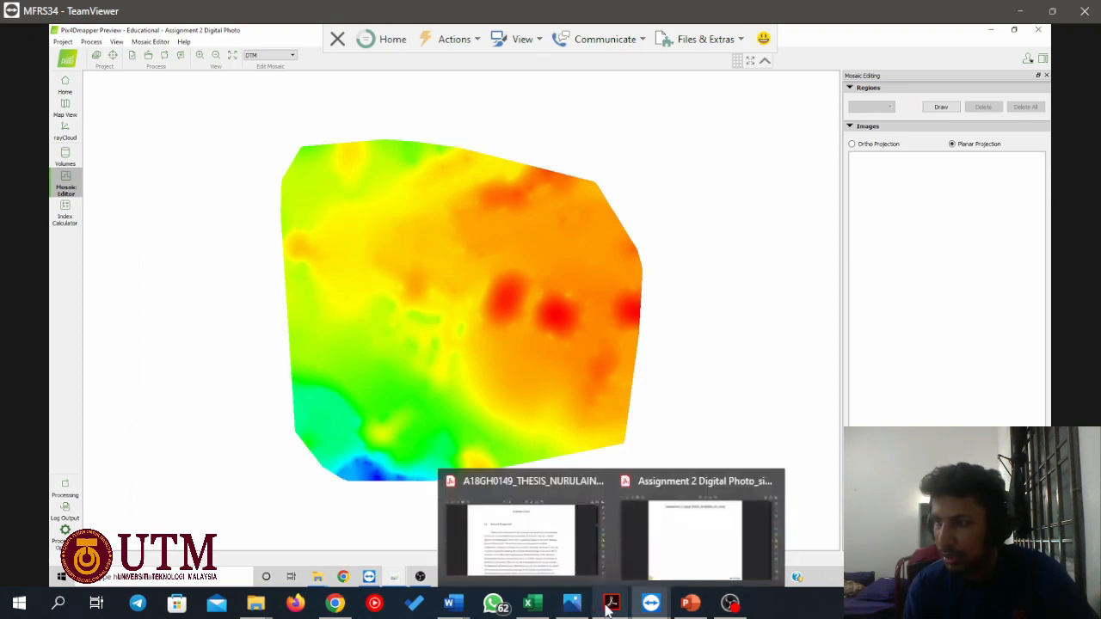
{"action": "left_click", "coordinate": [669, 533]}
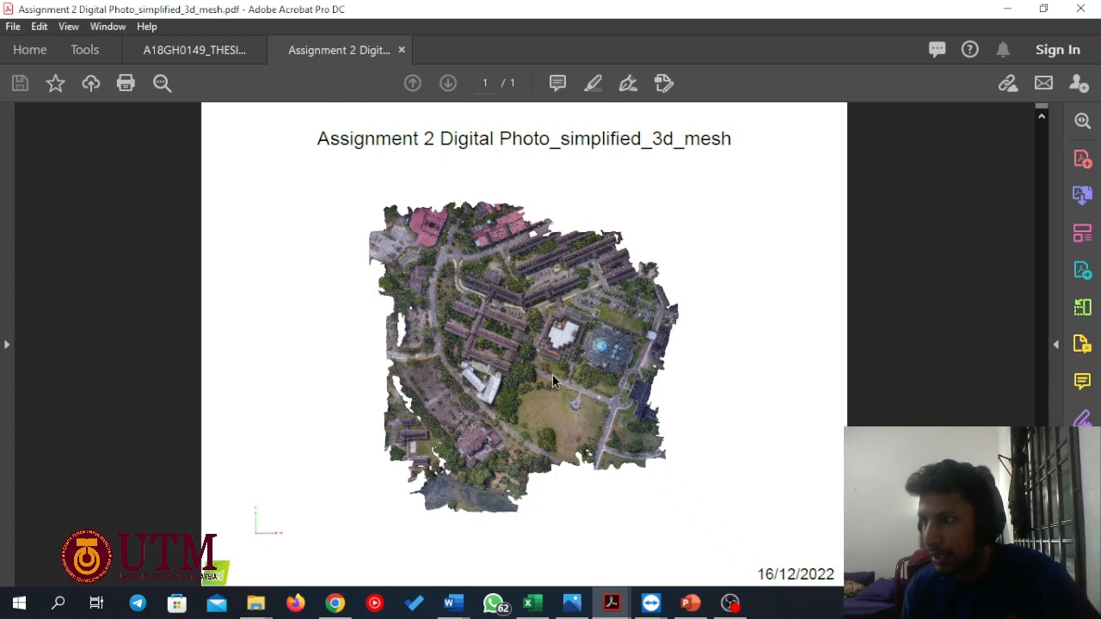
{"action": "scroll", "coordinate": [486, 370], "scroll_direction": "down", "scroll_amount": 2}
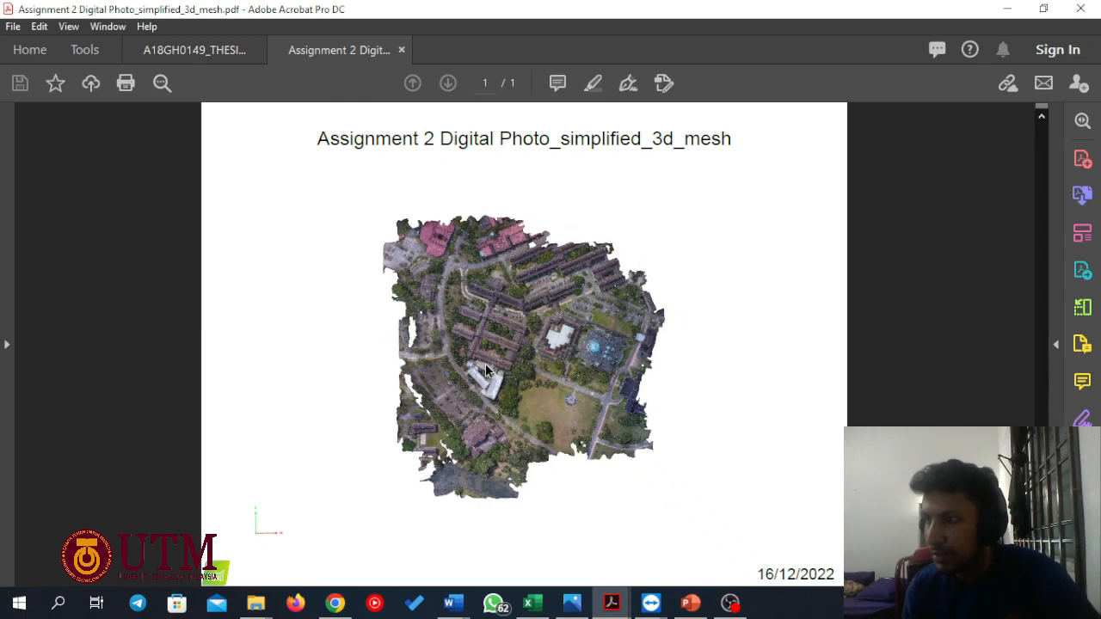
{"action": "left_click_drag", "start_coordinate": [485, 363], "coordinate": [489, 273]}
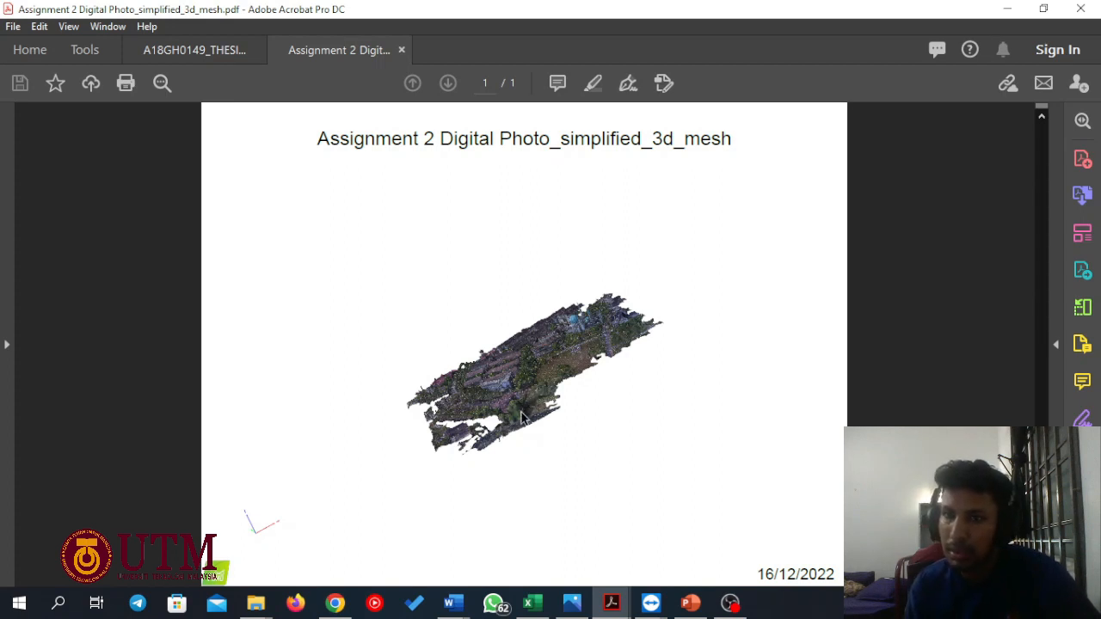
{"action": "left_click_drag", "start_coordinate": [517, 456], "coordinate": [601, 324]}
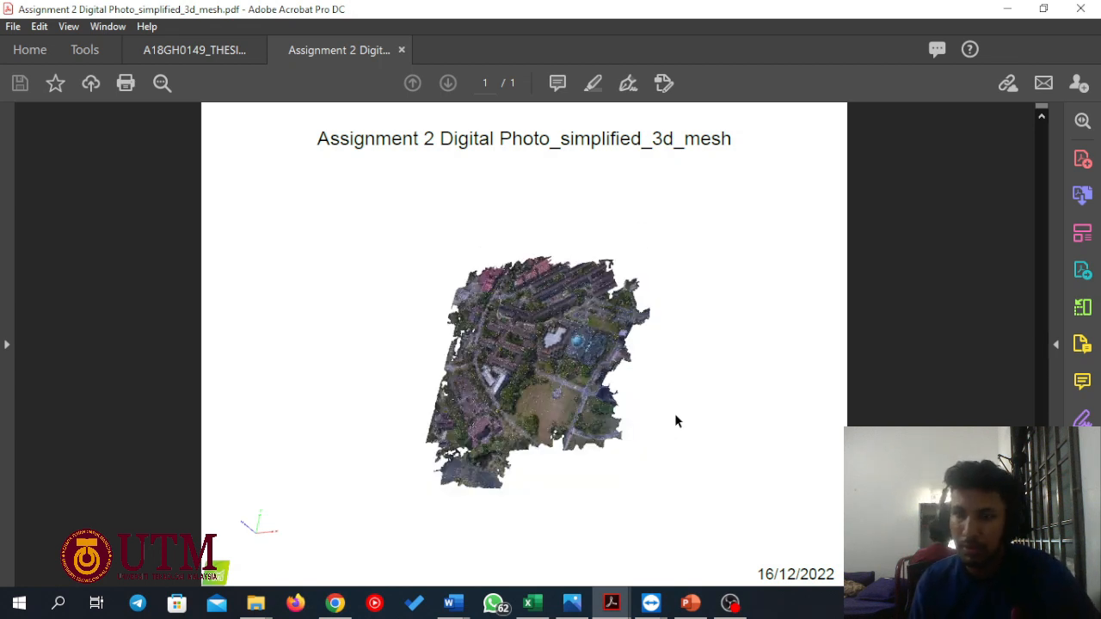
Switch to the PowerPoint presentation and start the slide show from the Conclusions slide.
{"action": "mouse_move", "coordinate": [686, 602]}
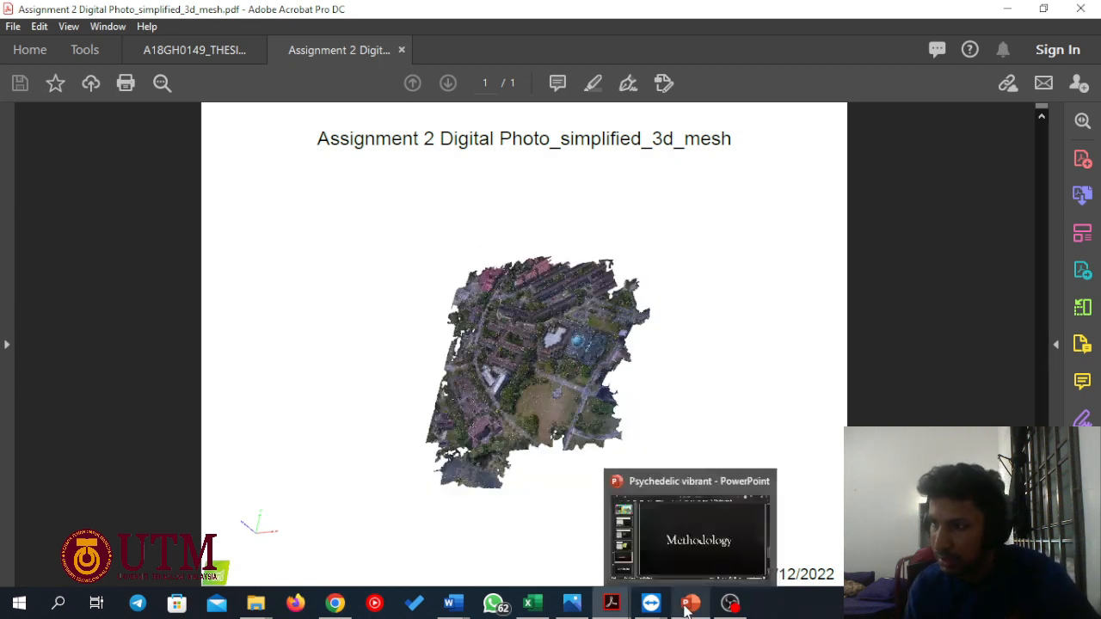
{"action": "left_click", "coordinate": [689, 539]}
{"action": "left_click", "coordinate": [96, 509]}
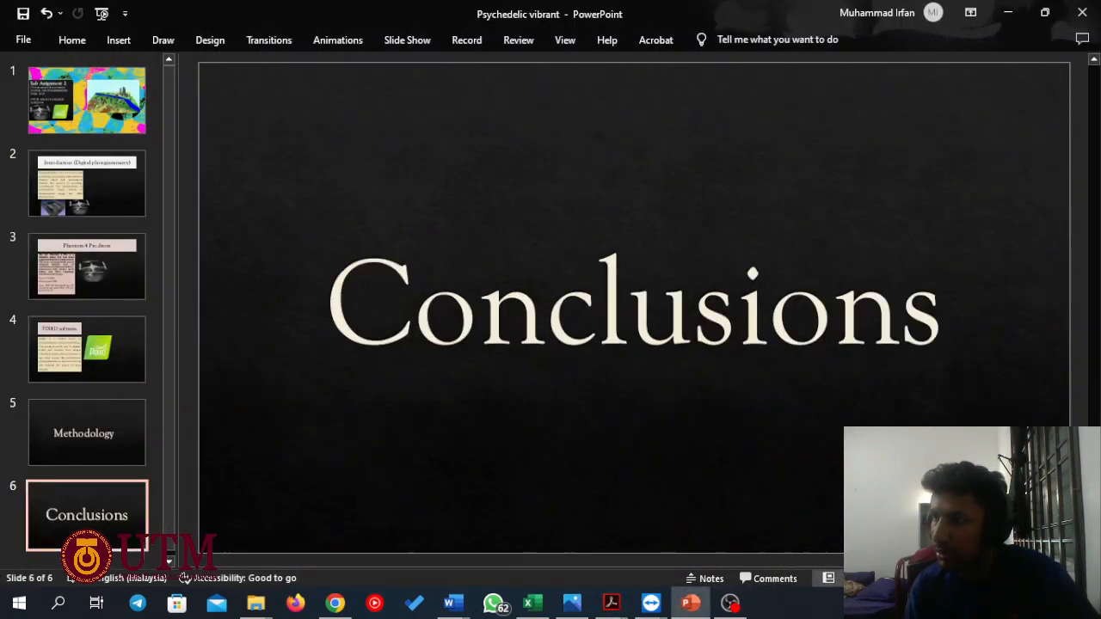
{"action": "left_click", "coordinate": [829, 579]}
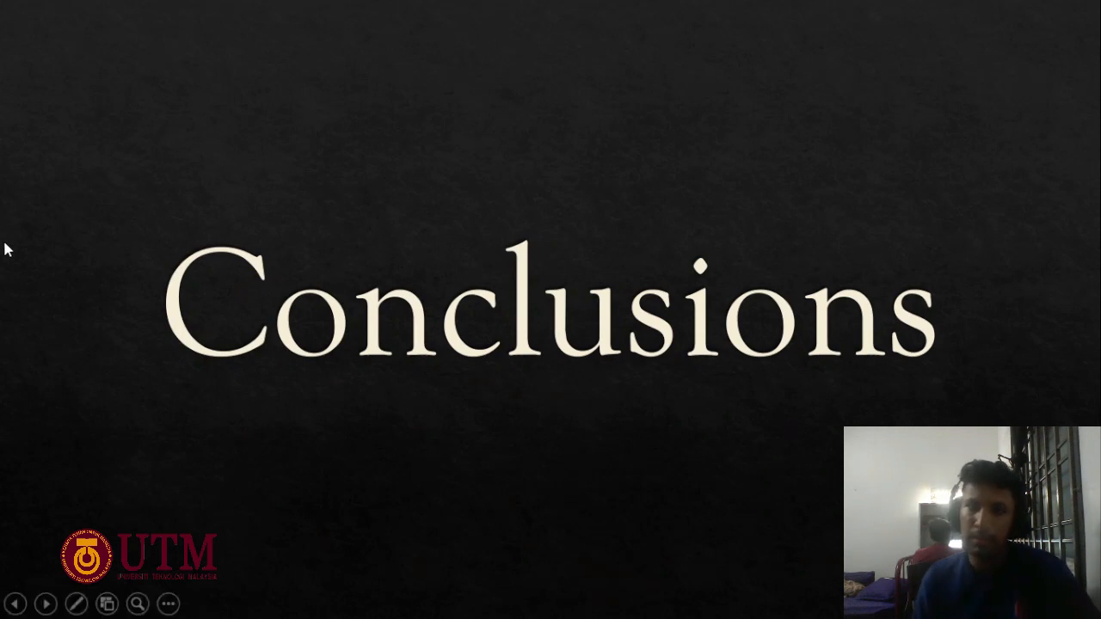